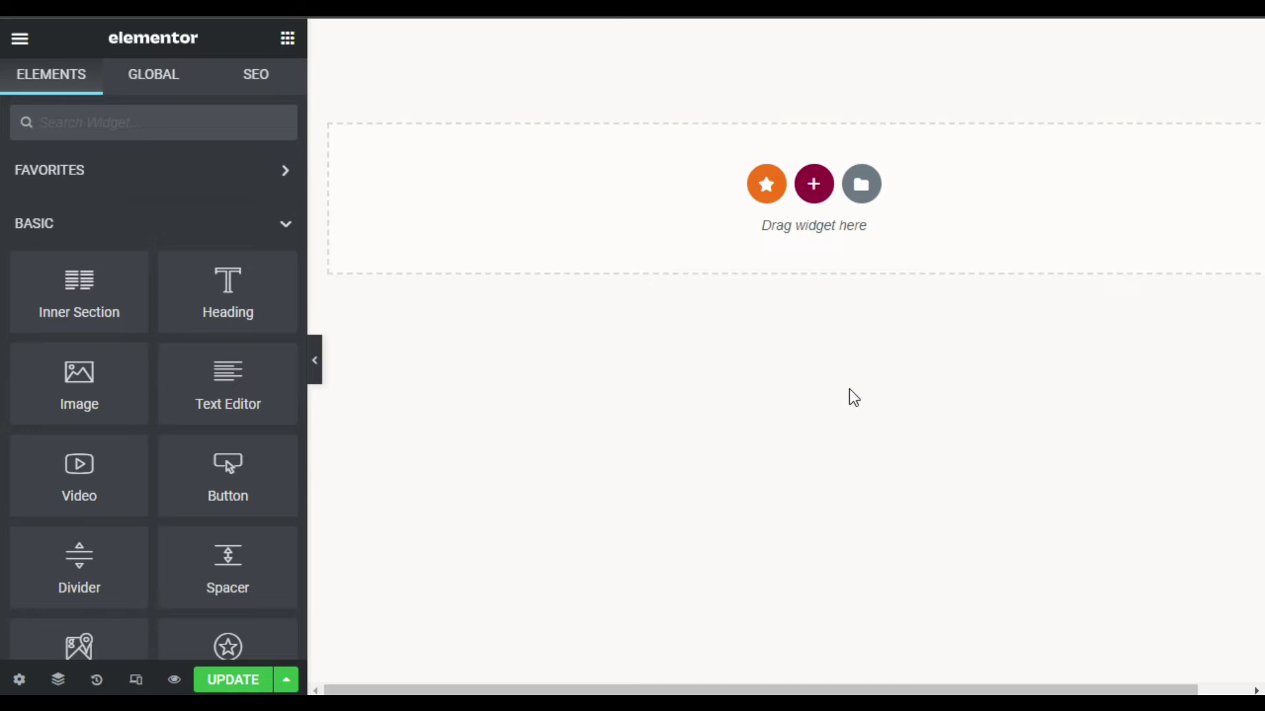
Add a single-column section with Fit To Screen height and drop a Heading widget into it.
click(814, 184)
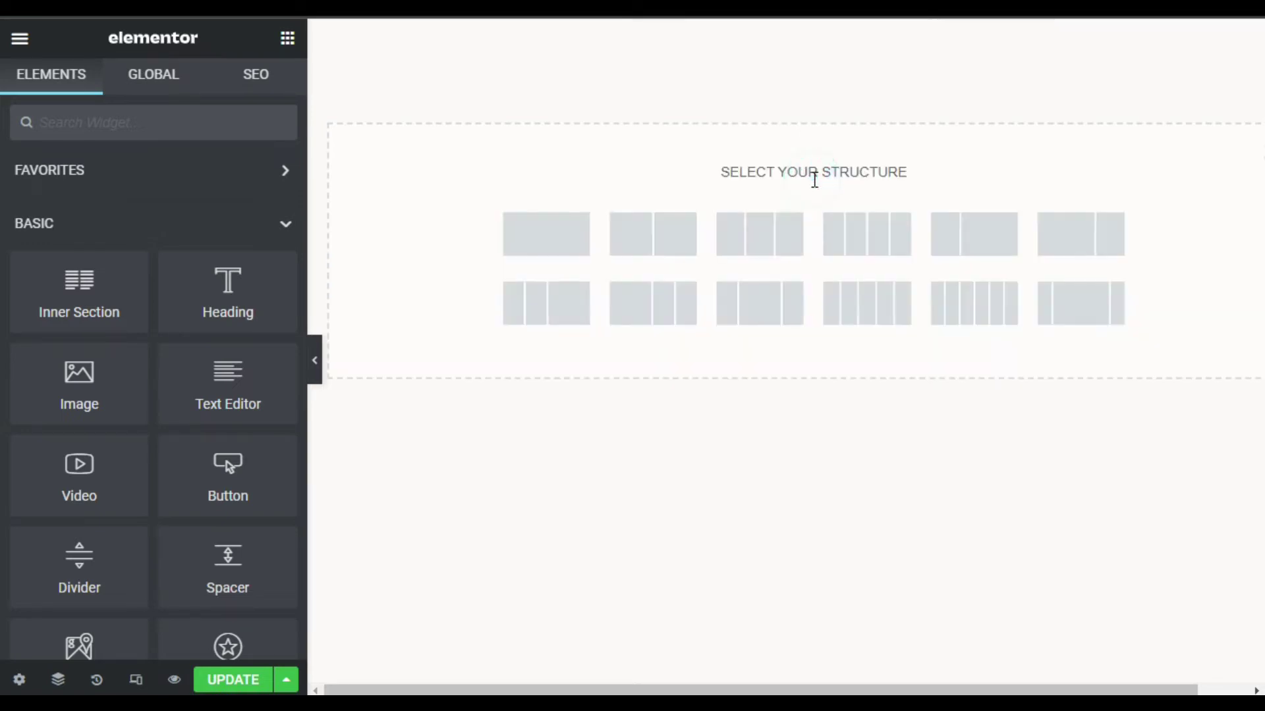
click(550, 239)
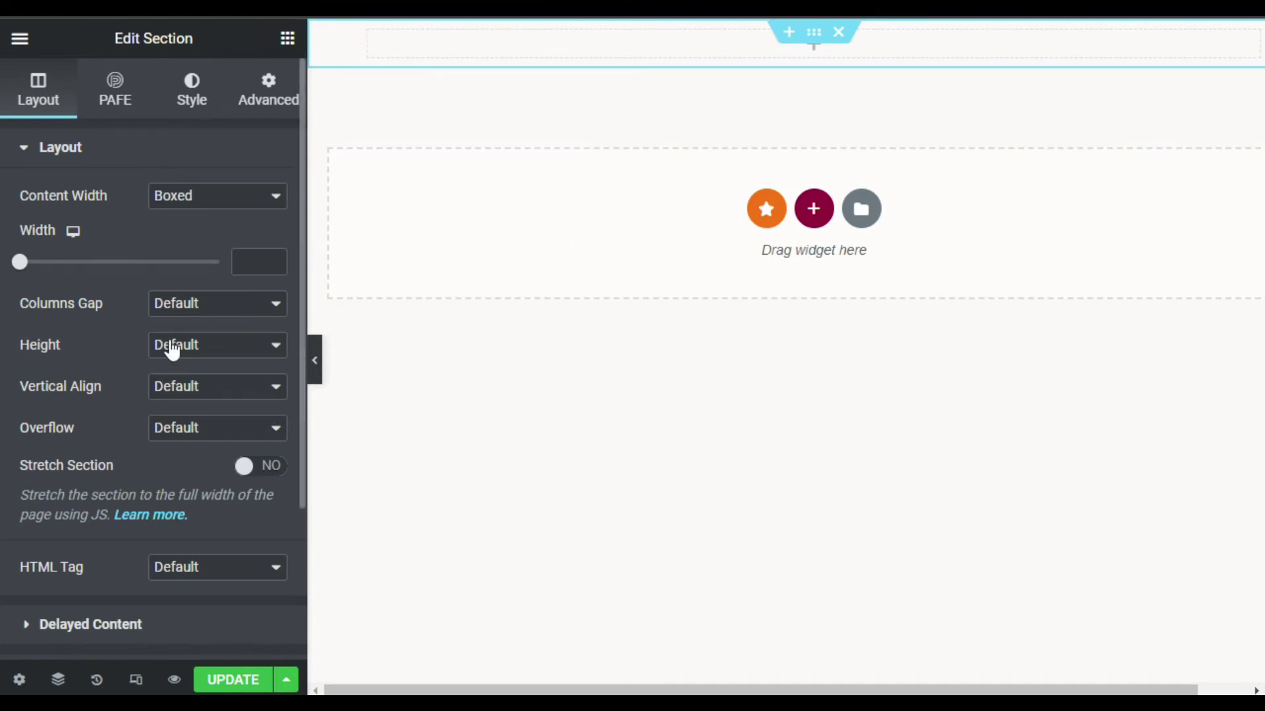
click(193, 345)
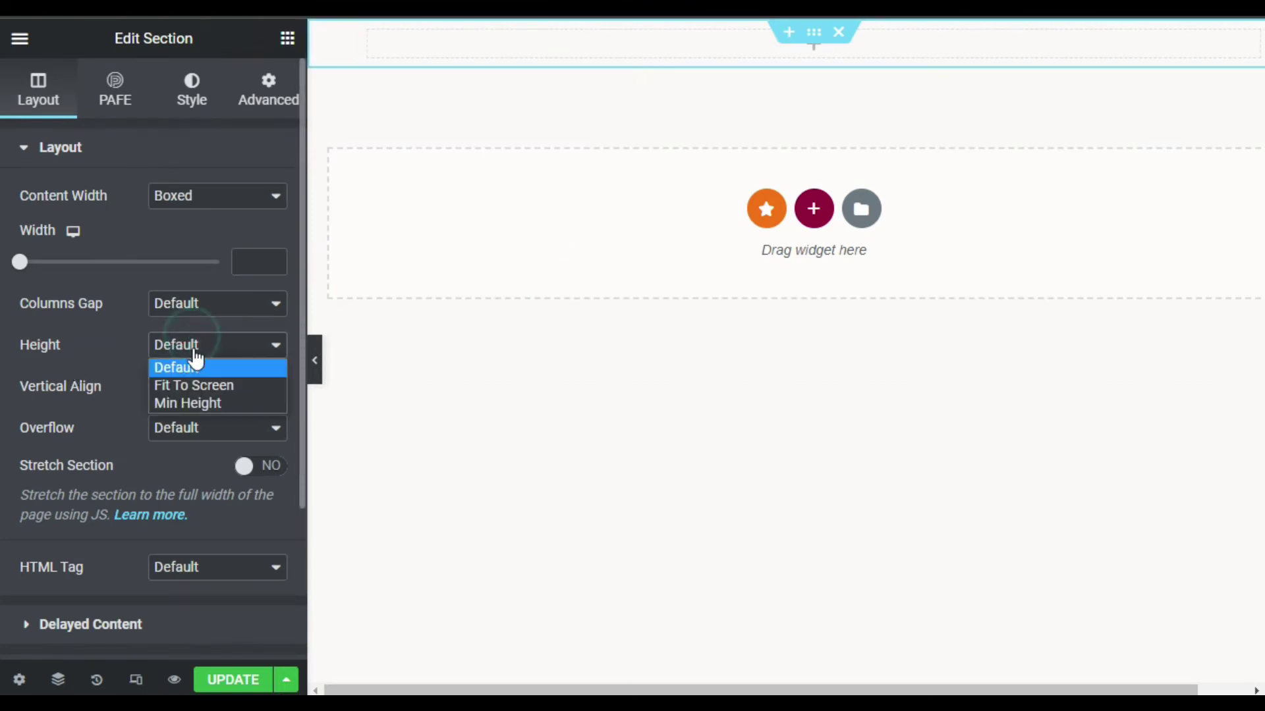
click(200, 390)
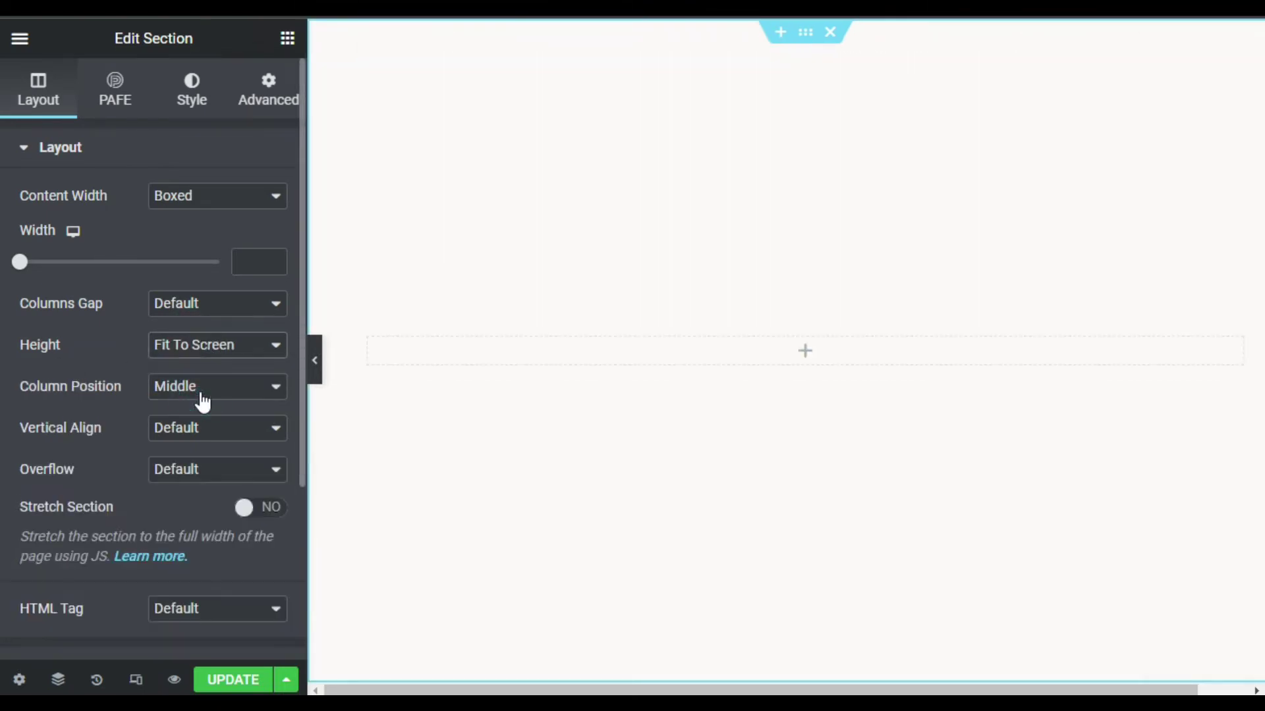
click(806, 361)
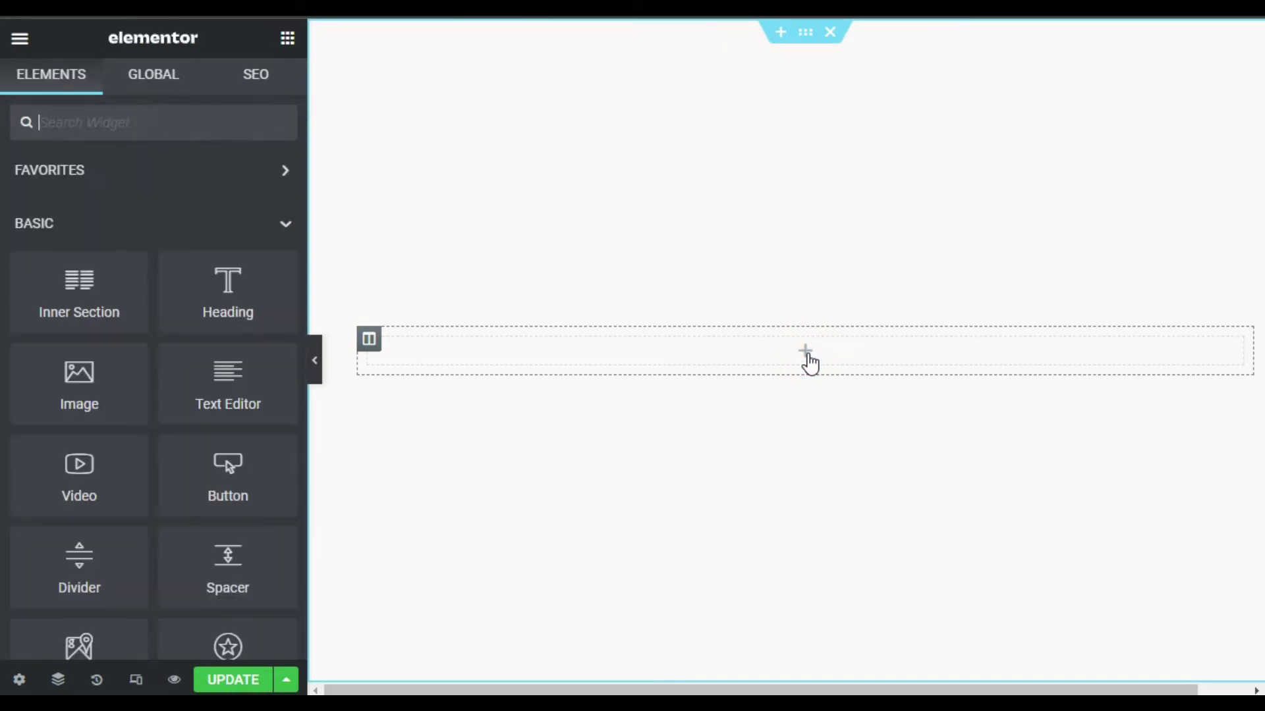
drag(239, 281, 678, 433)
Replace the default heading title with 'gradient heading'.
key(ctrl+a)
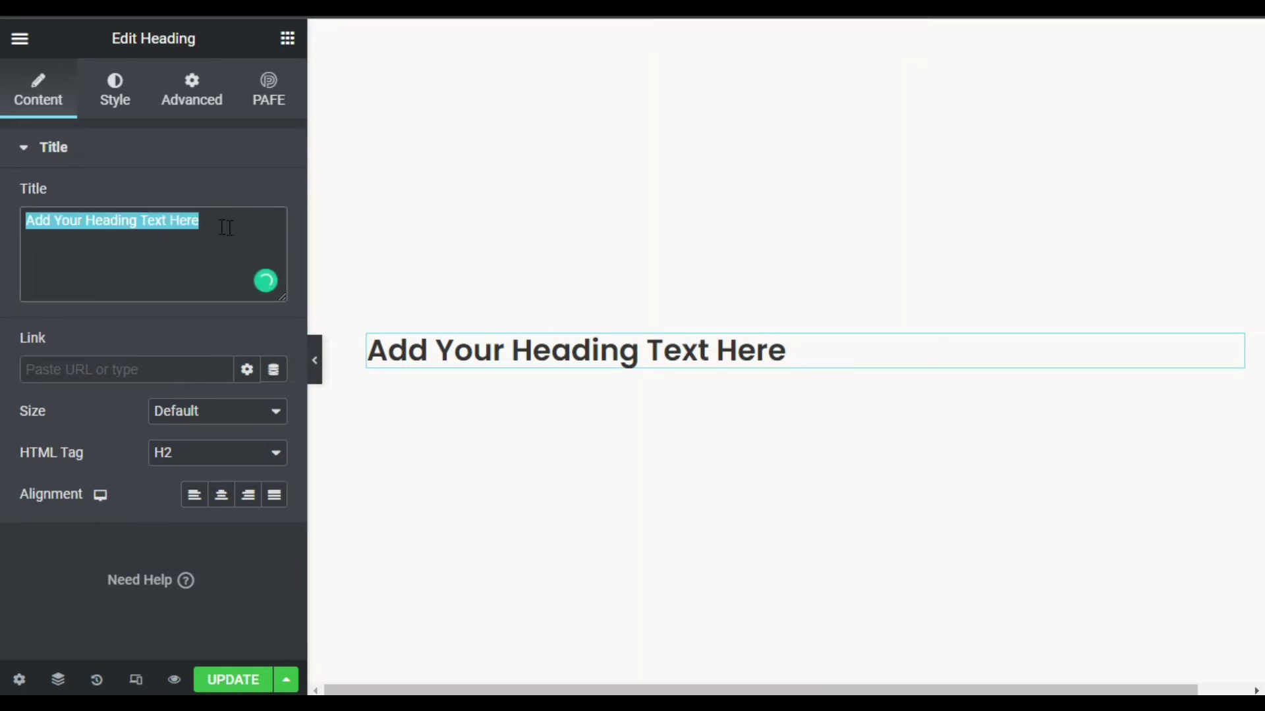
click(249, 228)
drag(249, 228, 19, 230)
text(gradient heading)
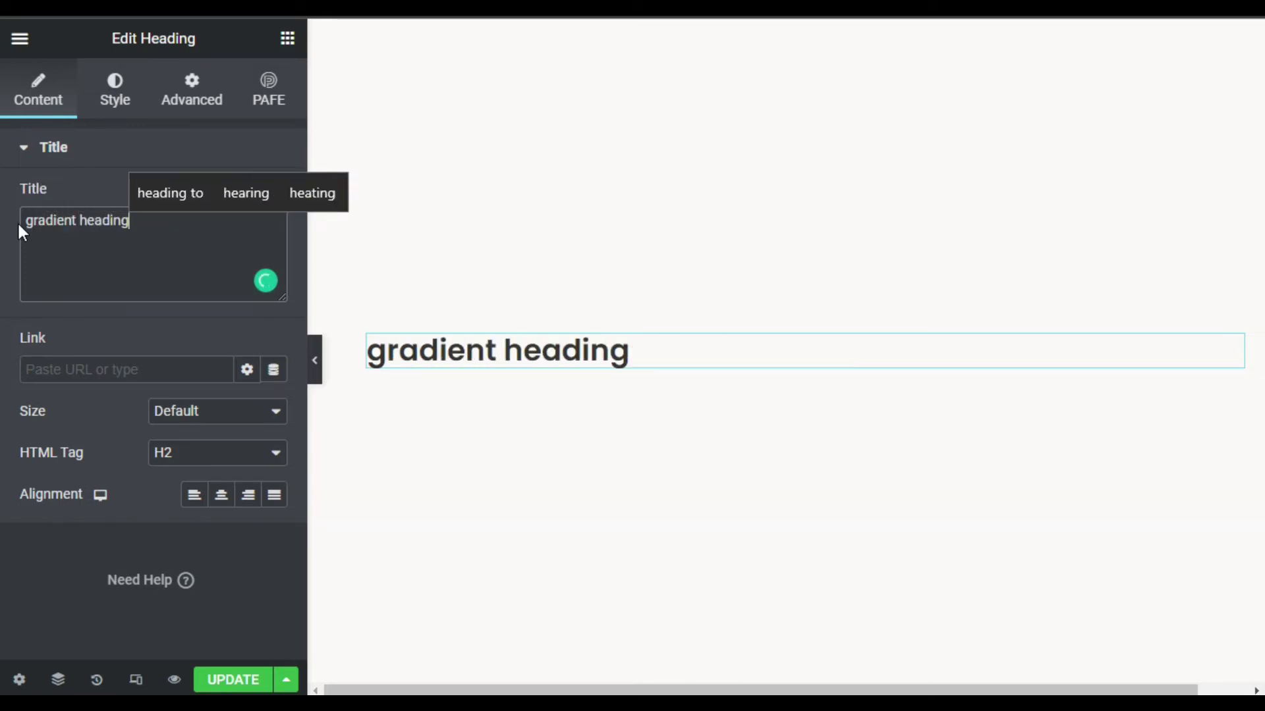
Centre-align the heading and keep its HTML tag as H2.
click(222, 495)
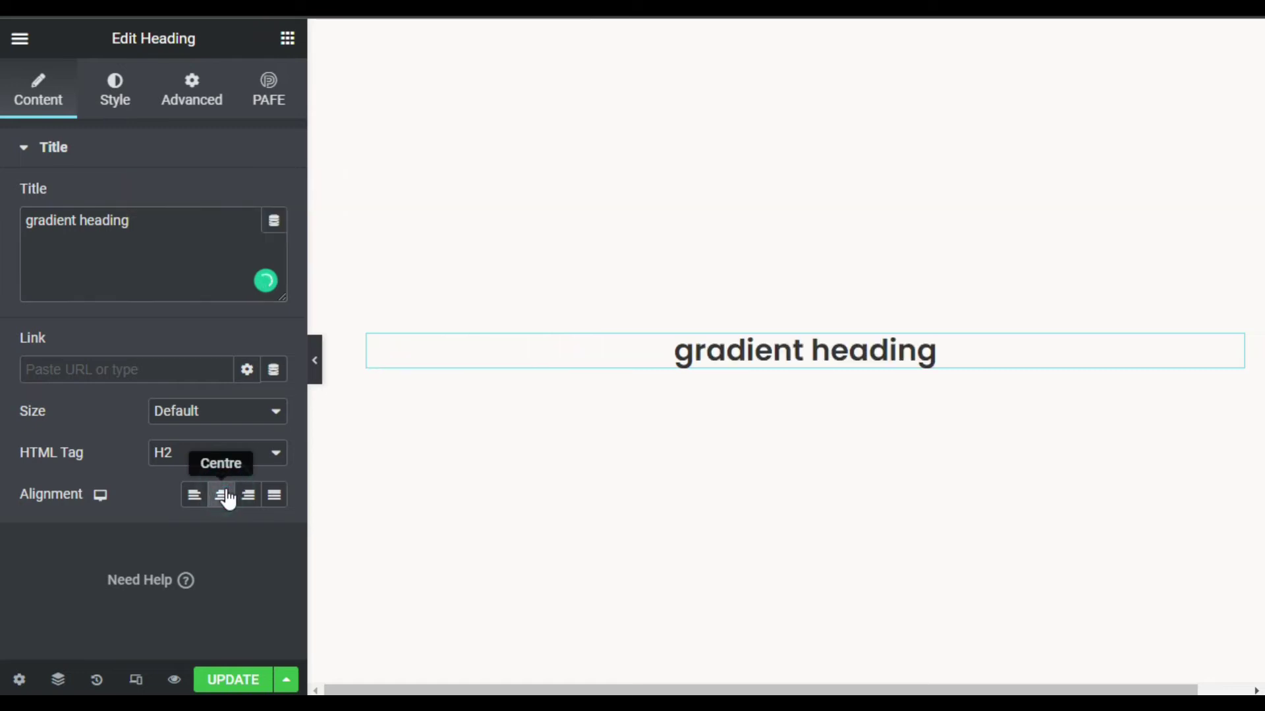
click(162, 464)
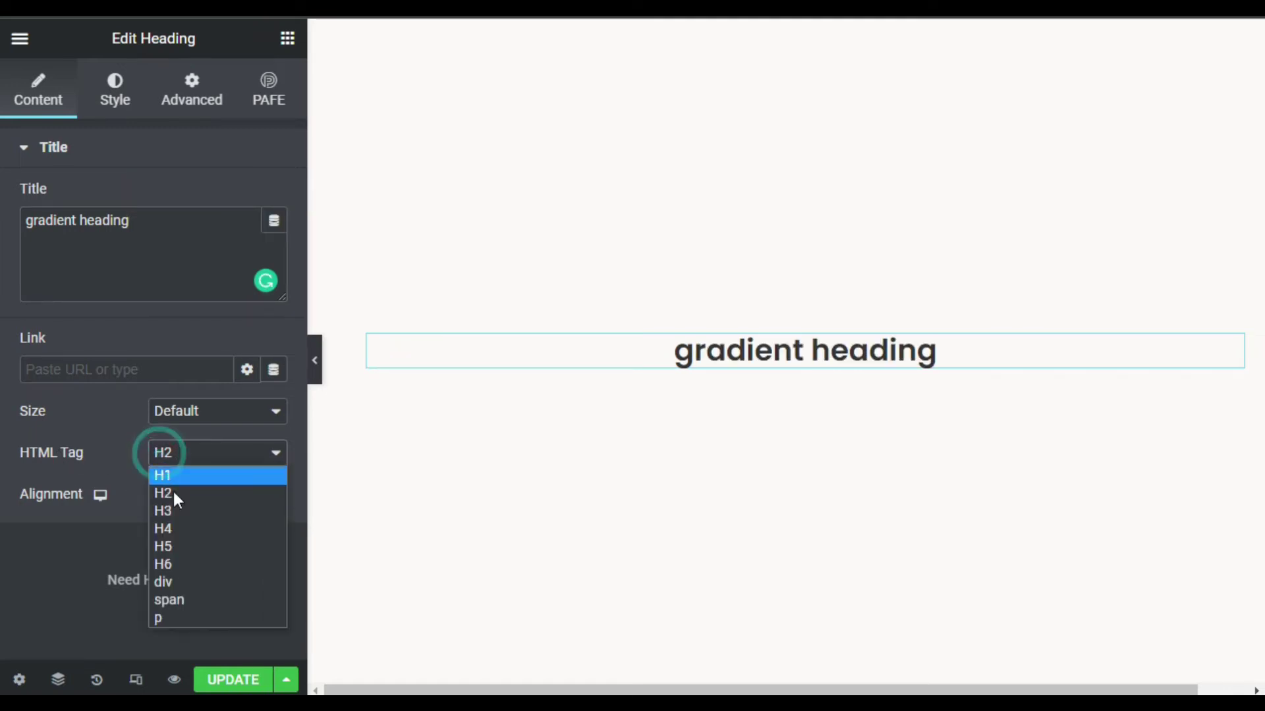
click(175, 496)
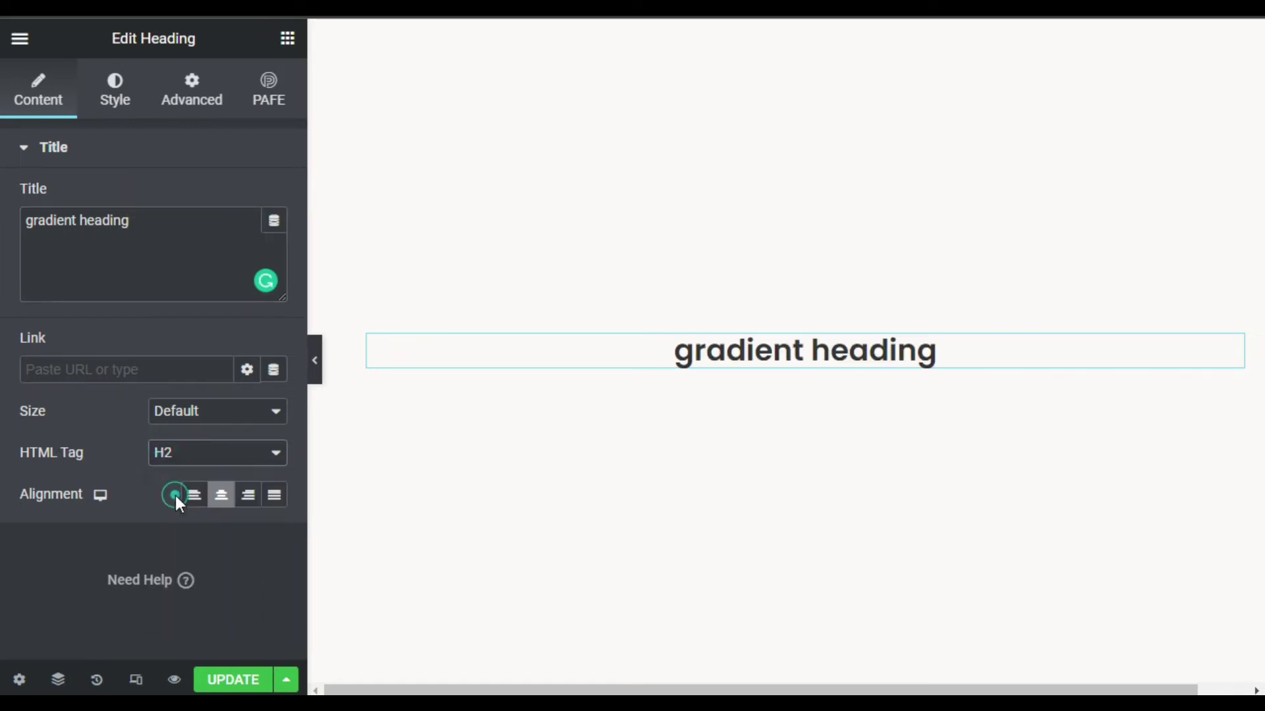
Set the heading's typography font family to Poppins.
click(116, 88)
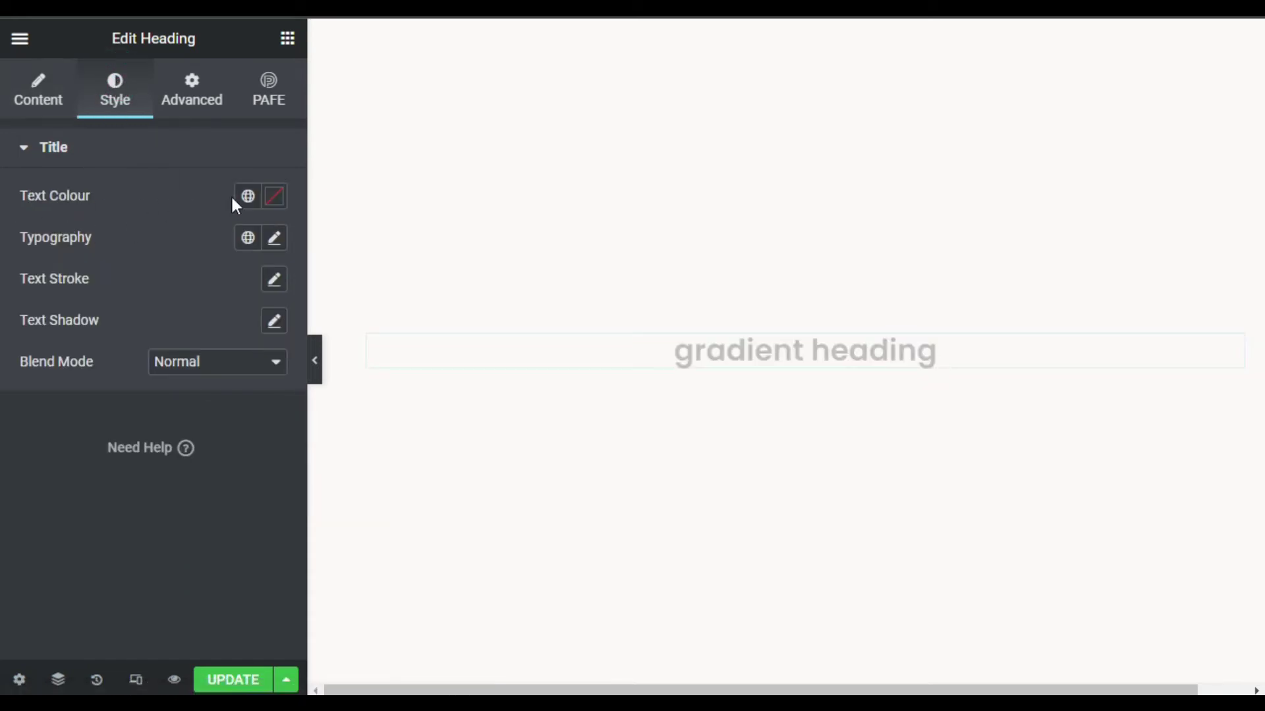
click(273, 239)
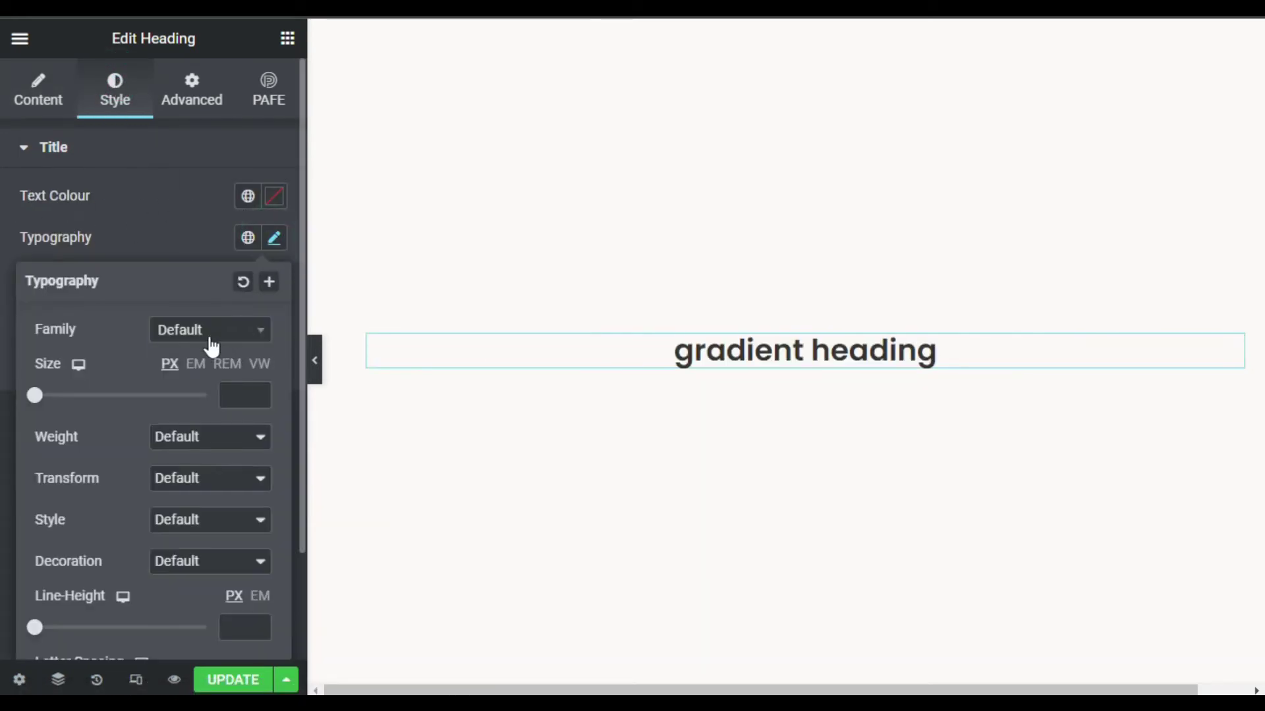
click(201, 330)
click(204, 360)
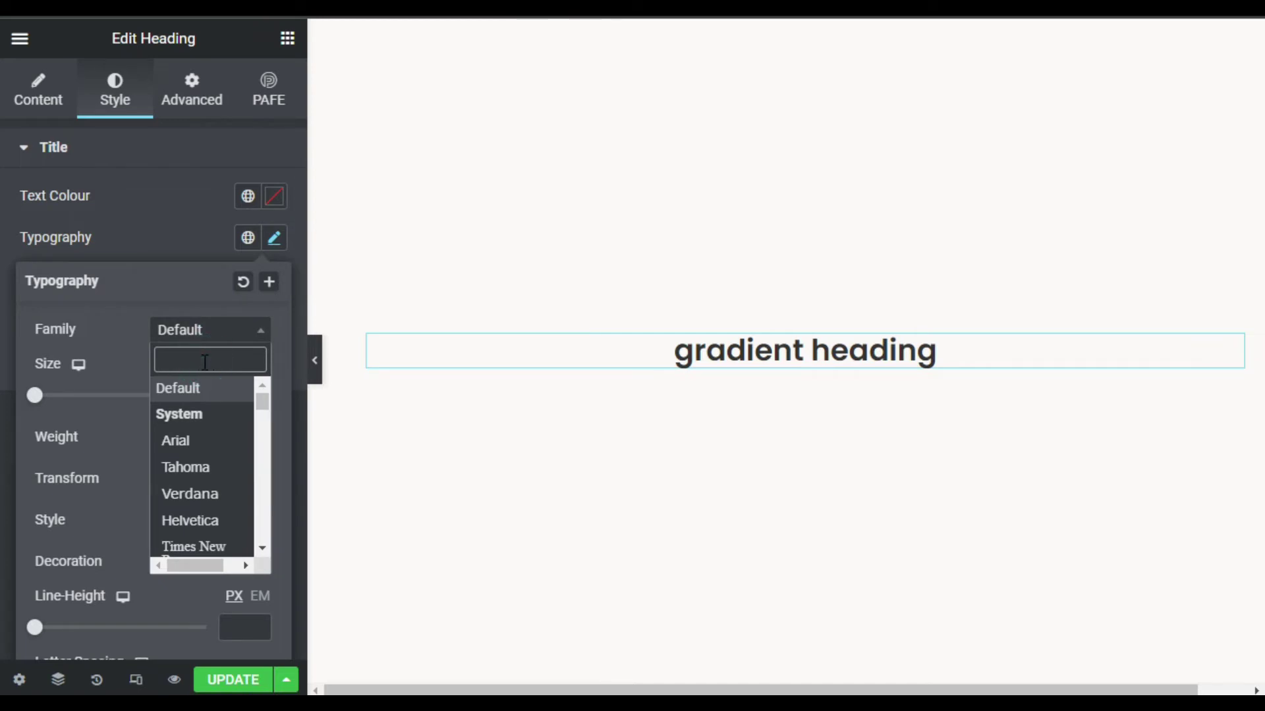
text(poppi)
click(234, 411)
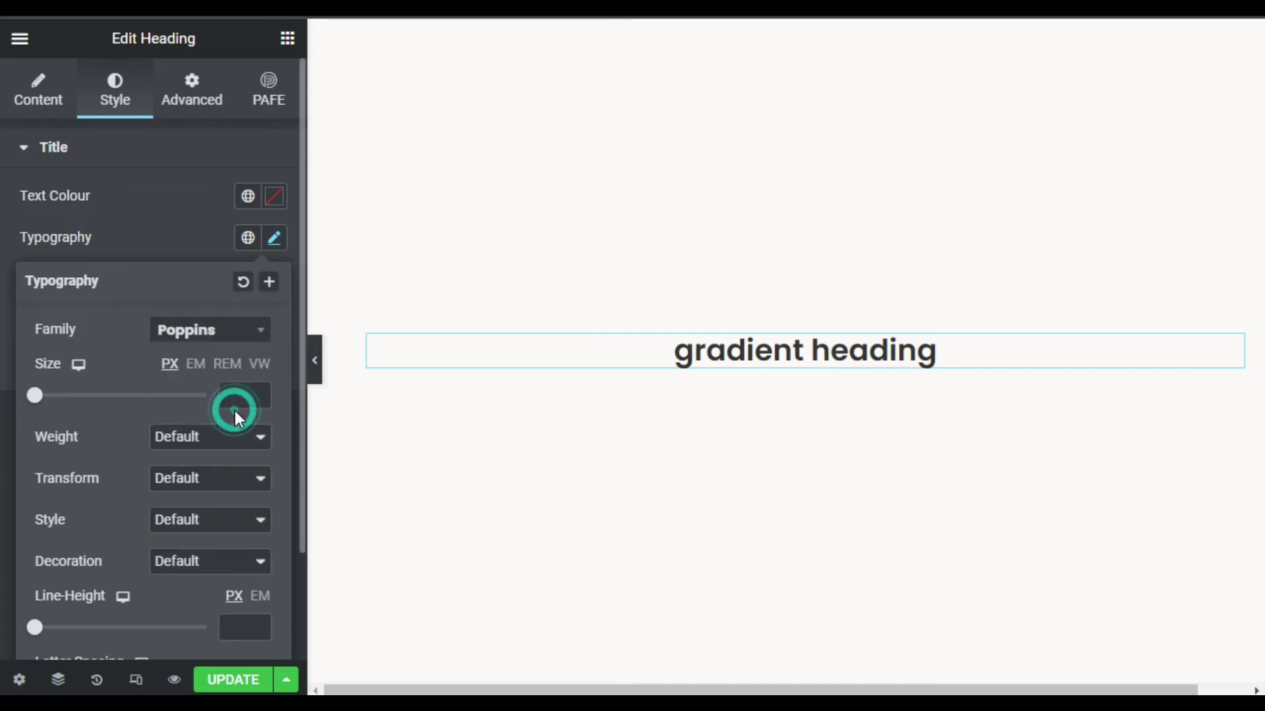
Set the heading's font size, weight 800 and uppercase text transform.
click(228, 395)
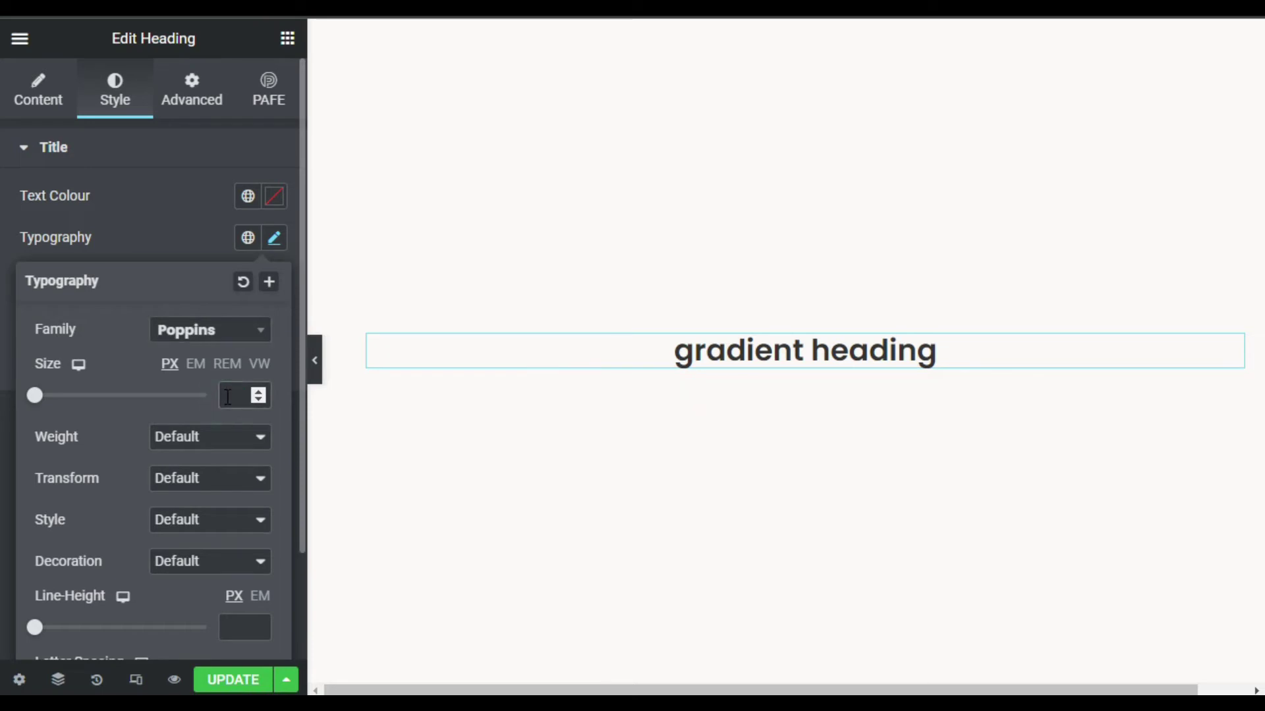
text(100)
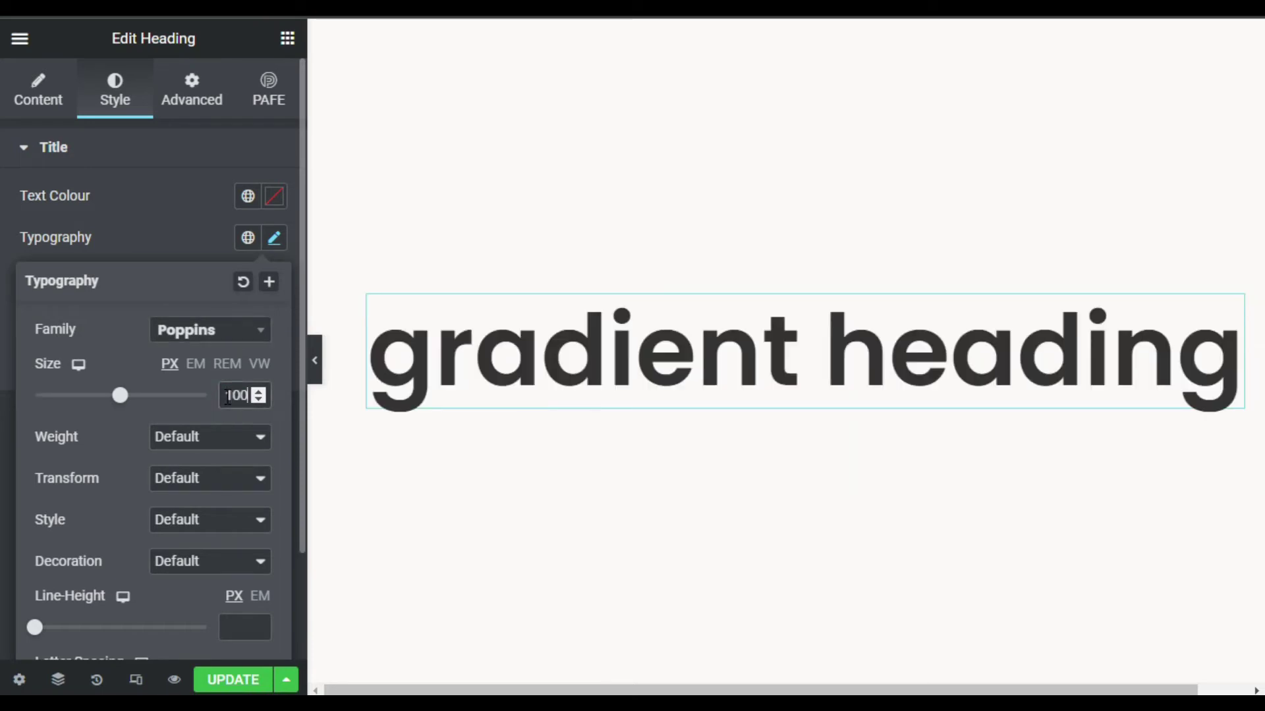
click(206, 435)
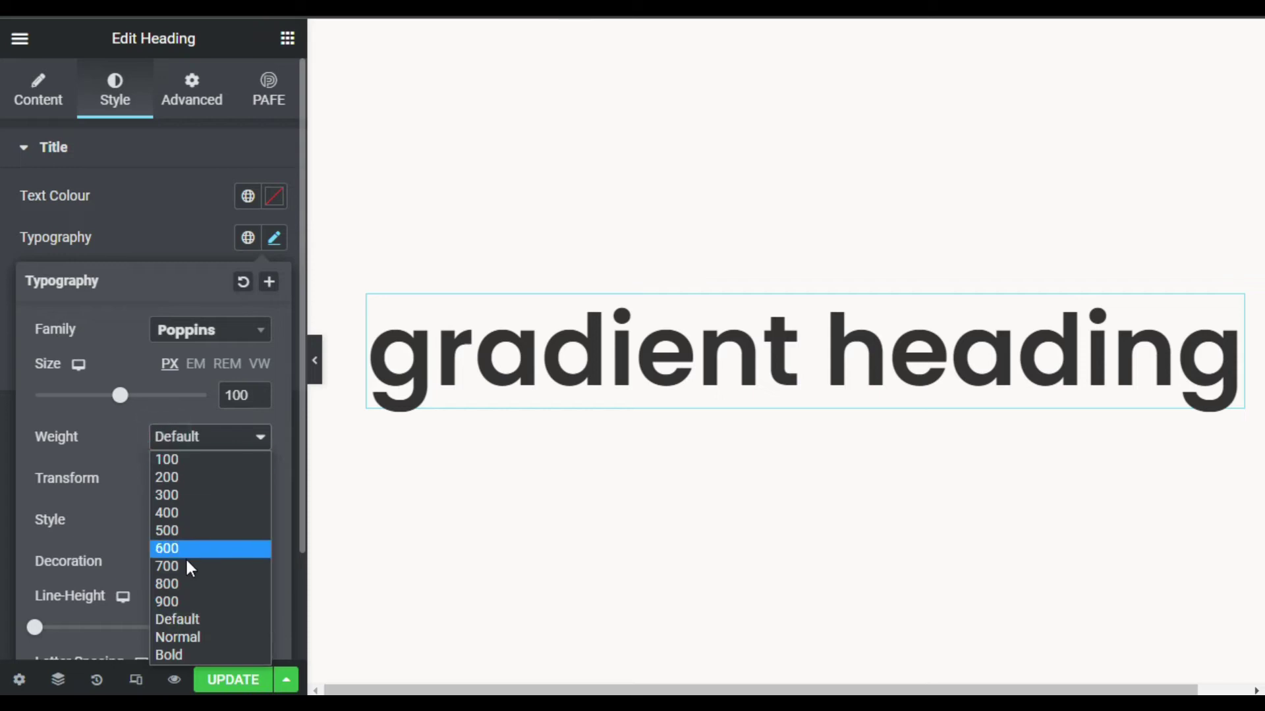
click(199, 584)
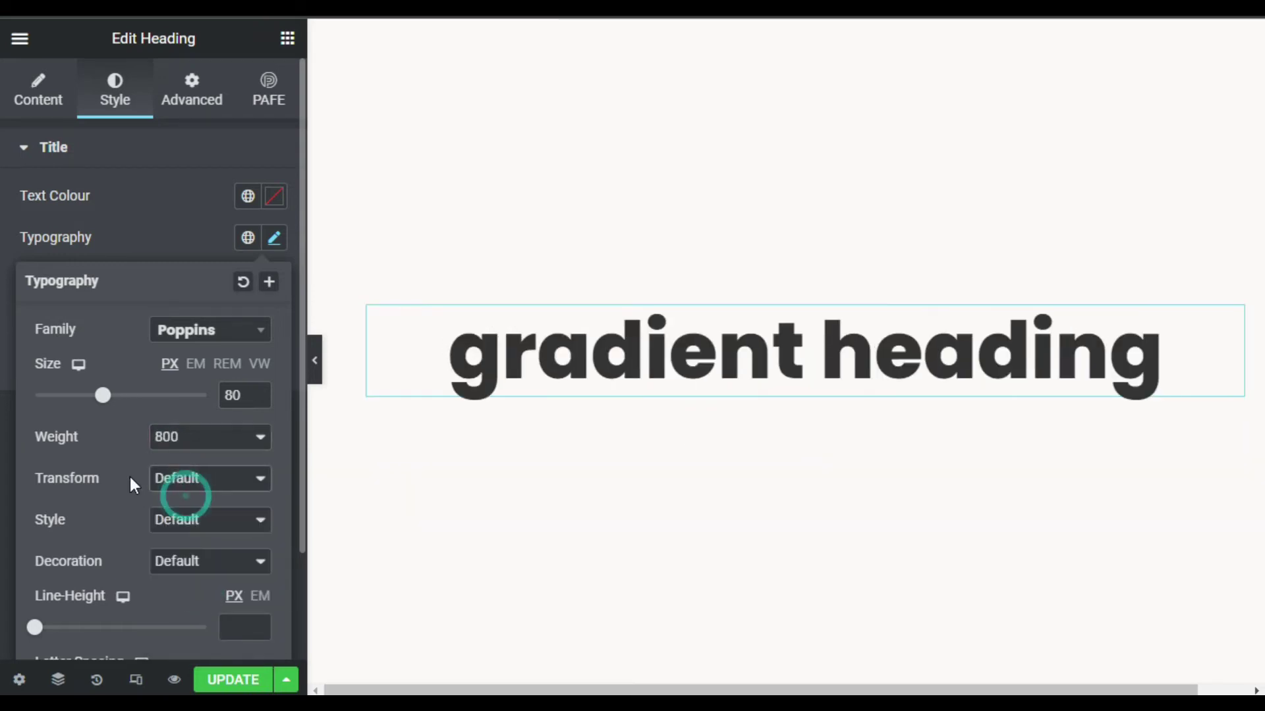
click(220, 486)
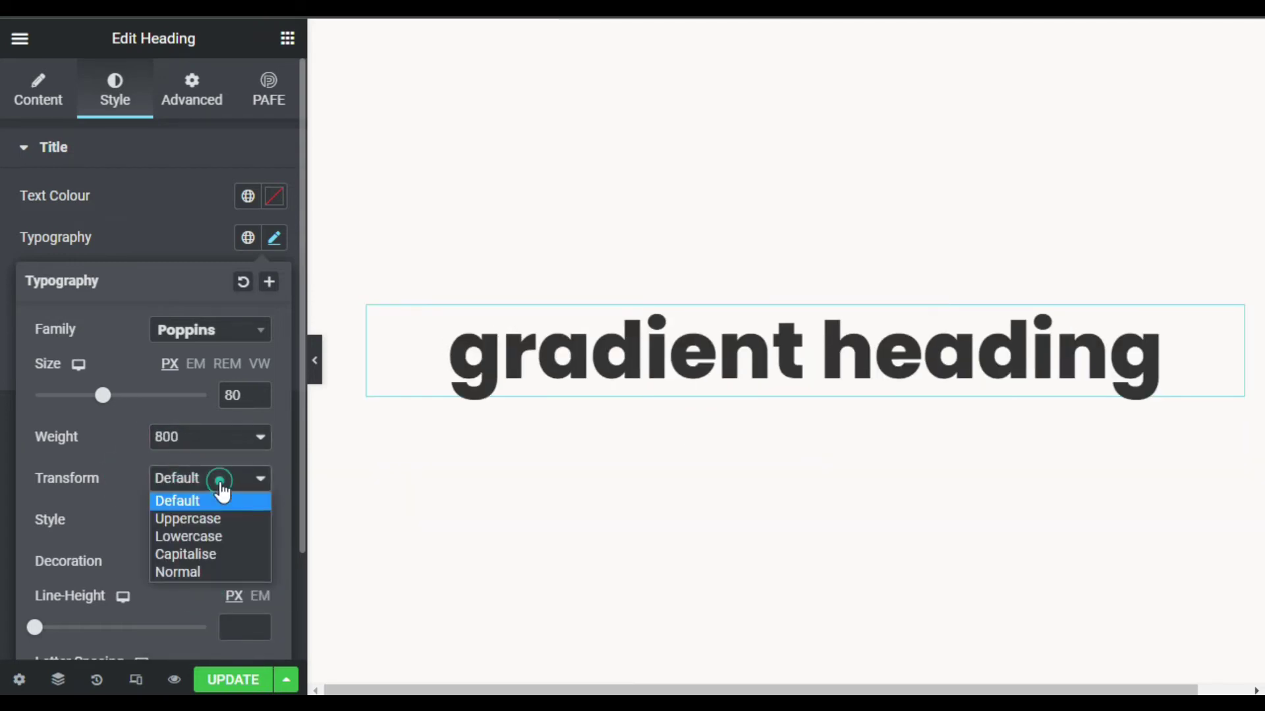
click(220, 527)
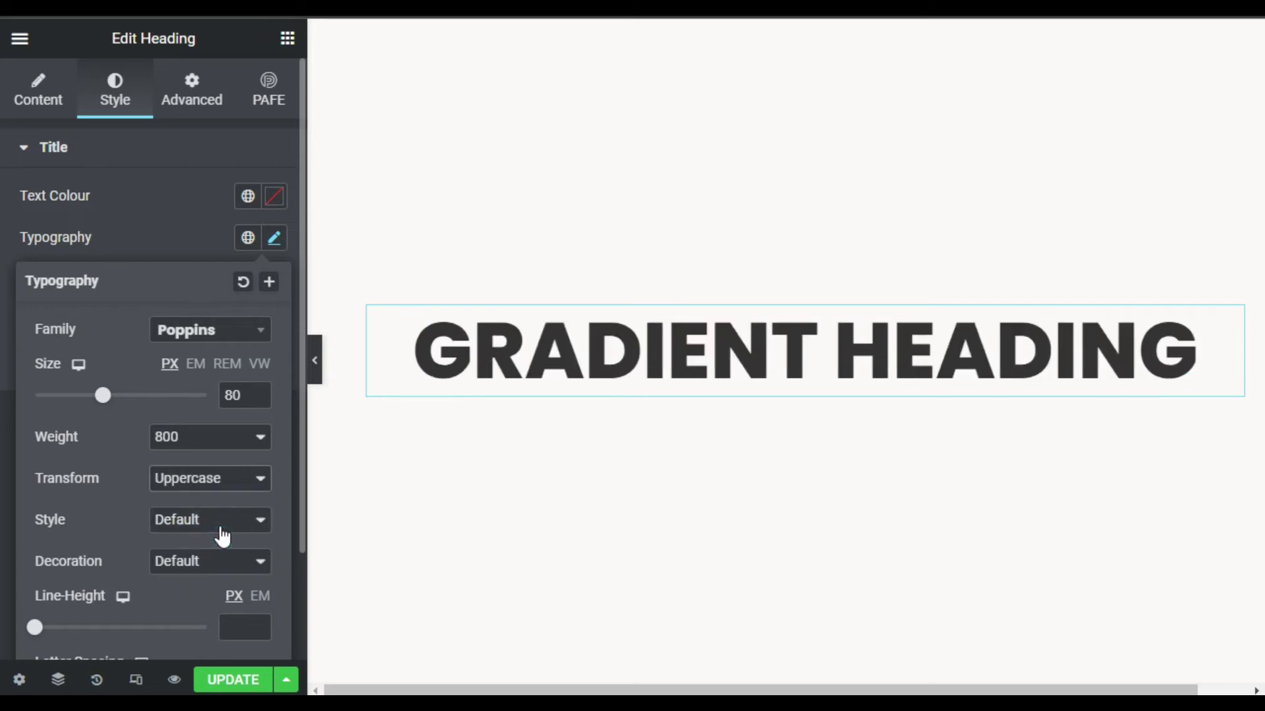
scroll(132, 481, down, 2)
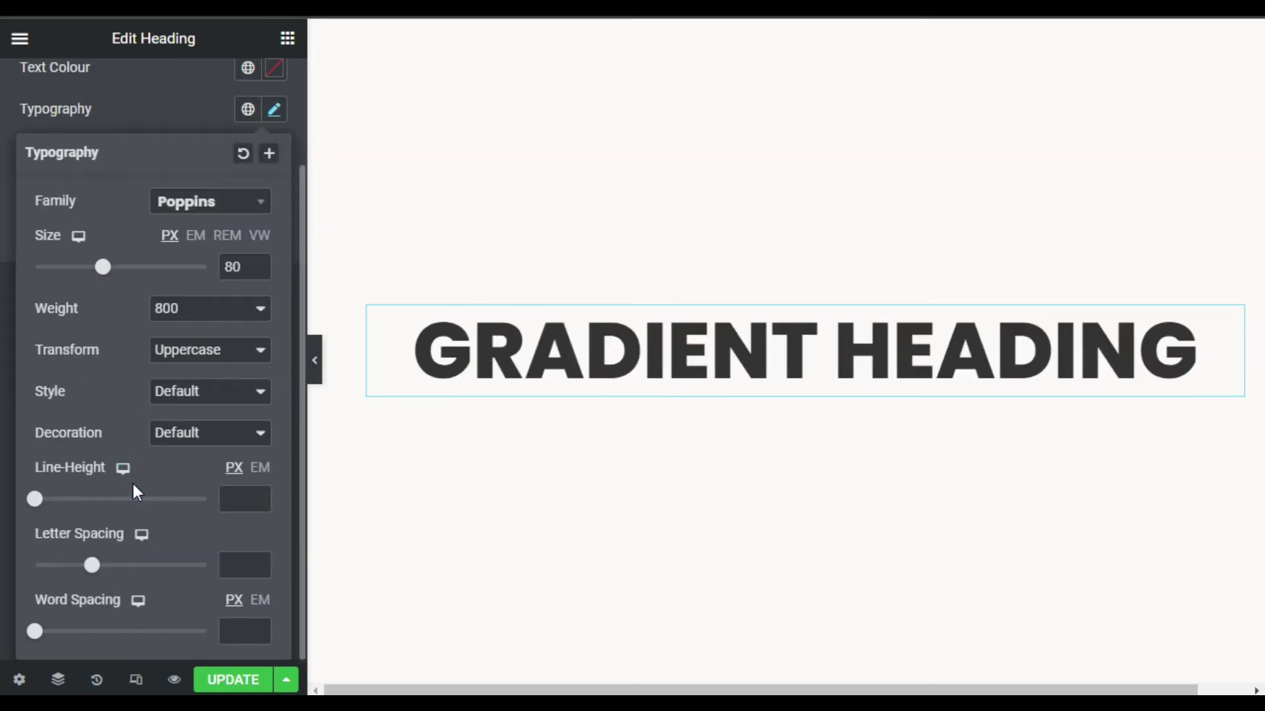
scroll(158, 263, up, 2)
Add a heading text shadow with blur 20, horizontal offset 10 and a downward vertical offset.
click(180, 229)
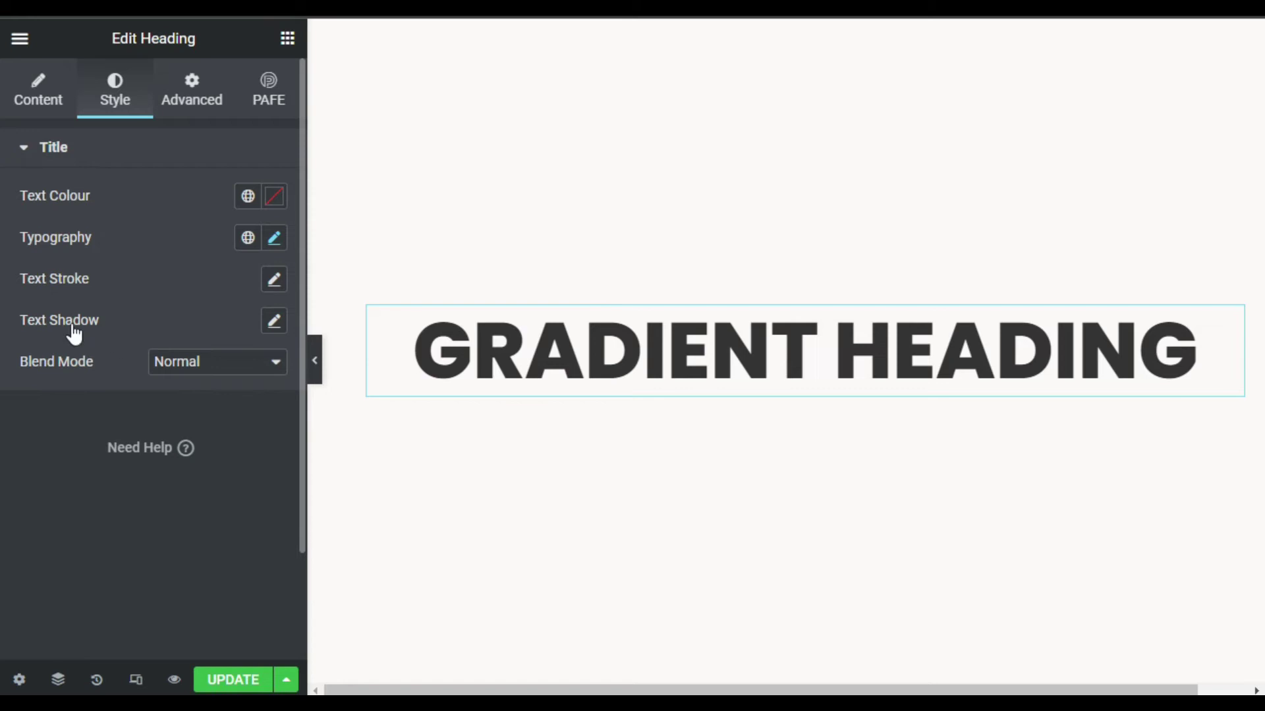
click(276, 320)
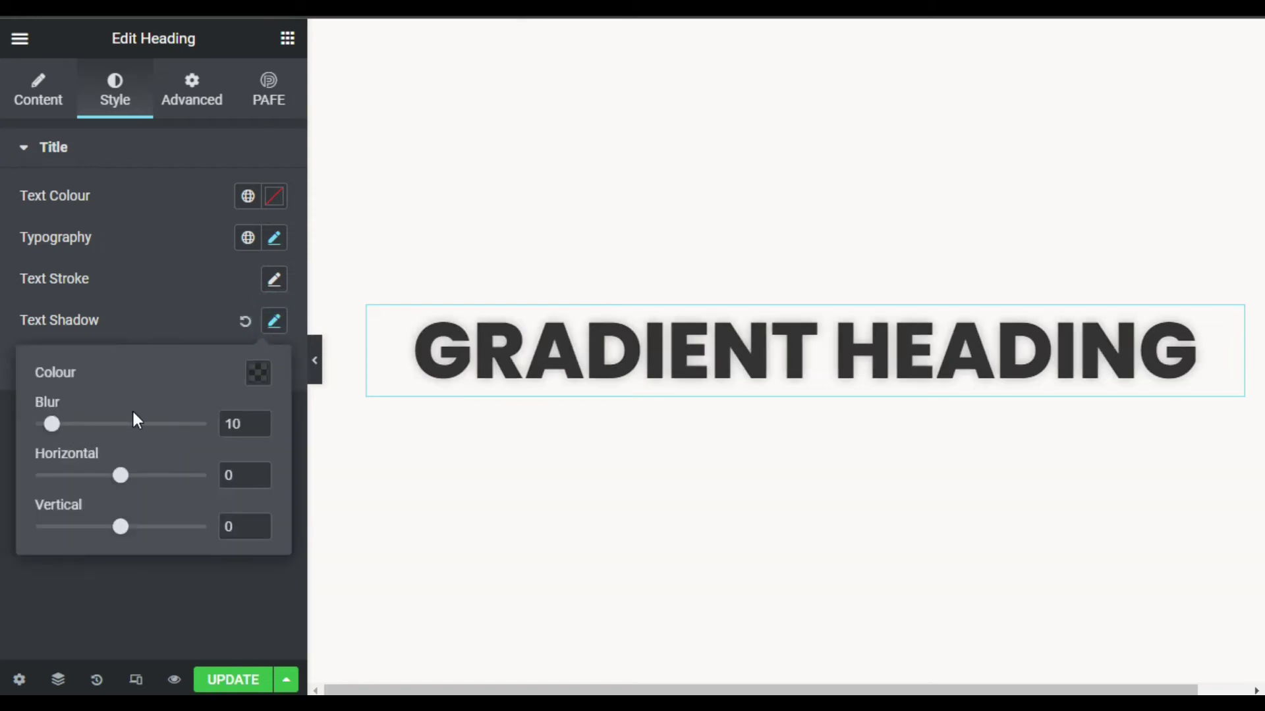
drag(54, 427, 71, 430)
drag(123, 479, 132, 483)
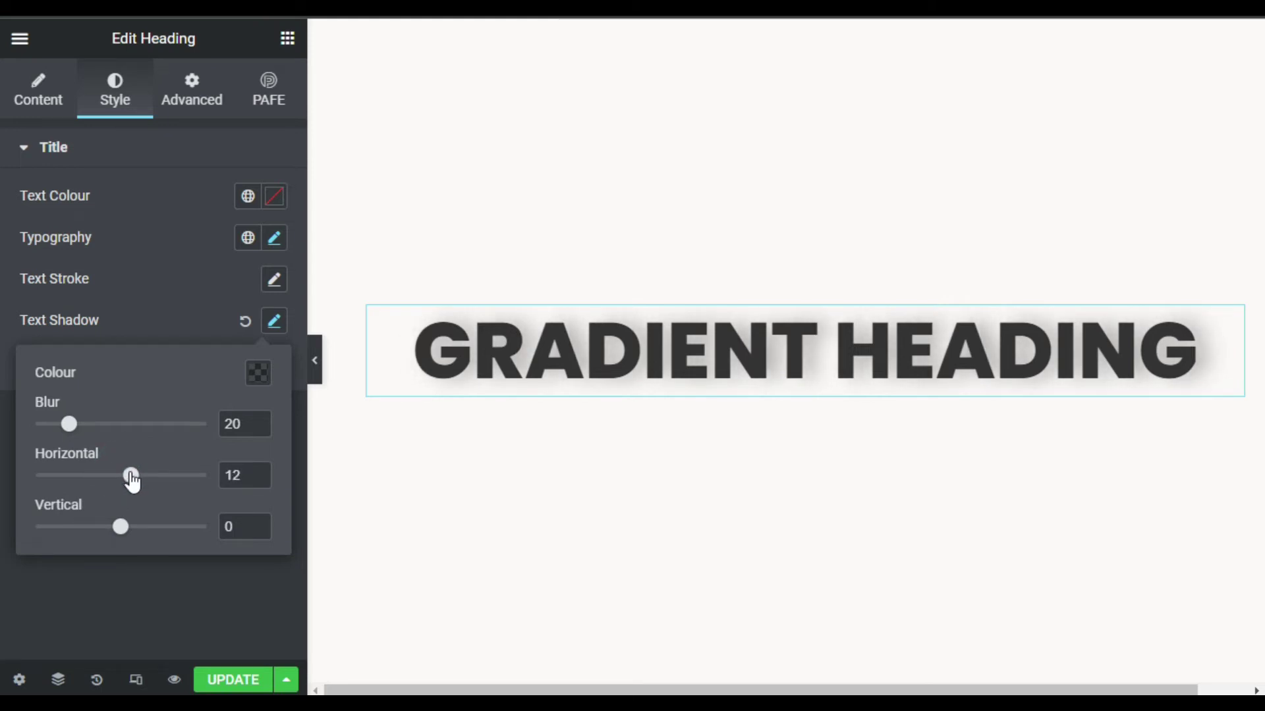
click(258, 480)
click(259, 480)
drag(125, 535, 132, 533)
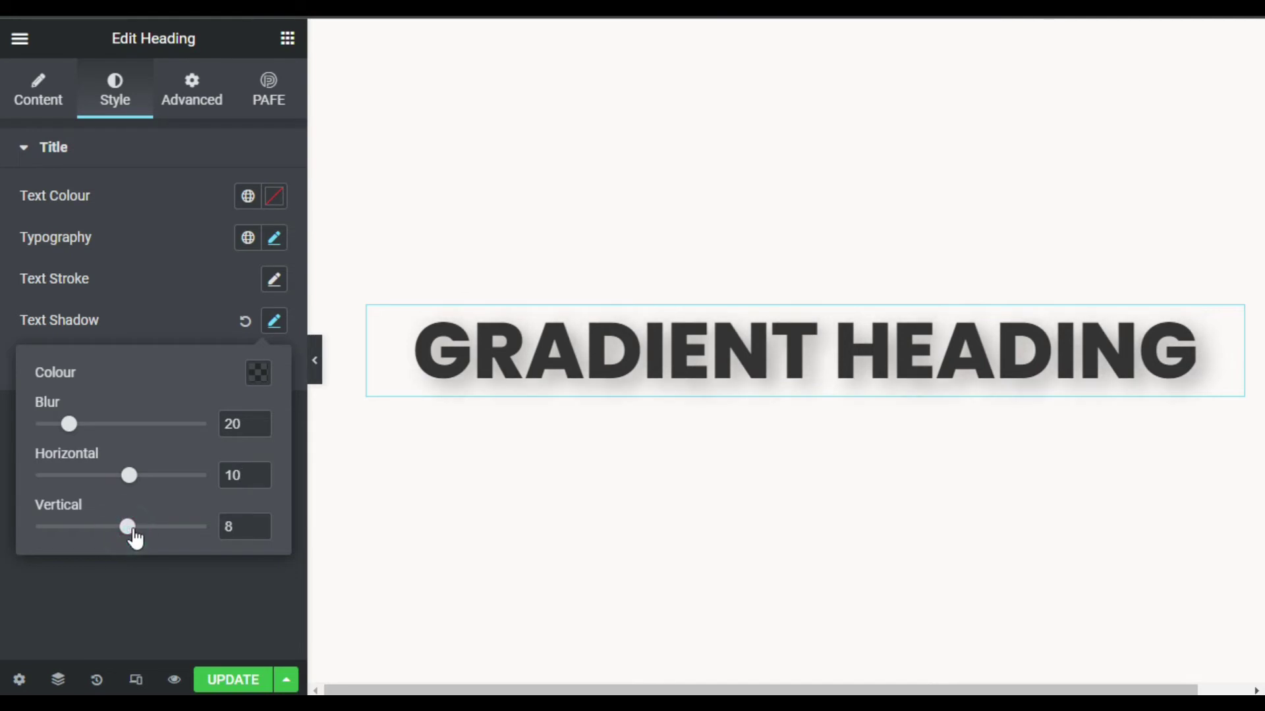
click(259, 521)
click(260, 521)
click(170, 338)
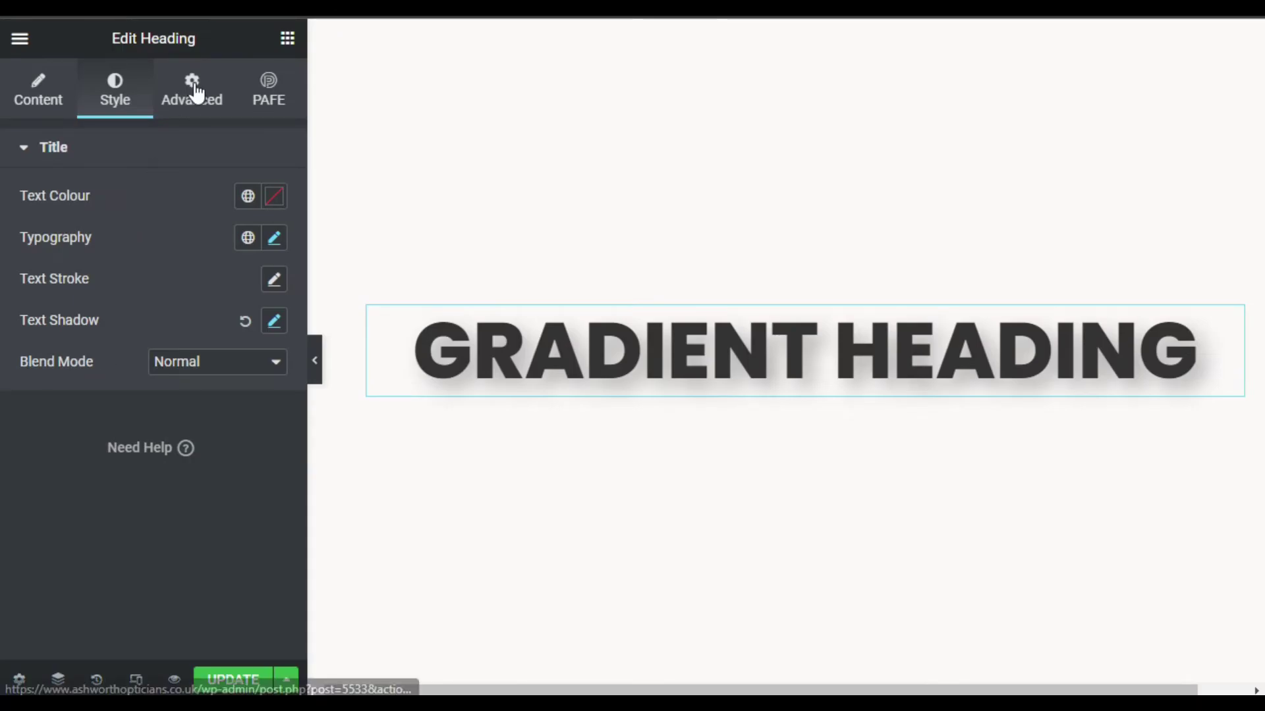
Paste an h2 rule with a #6F00FF to #00D7FF linear-gradient text fill into Custom CSS.
click(192, 84)
scroll(187, 294, down, 5)
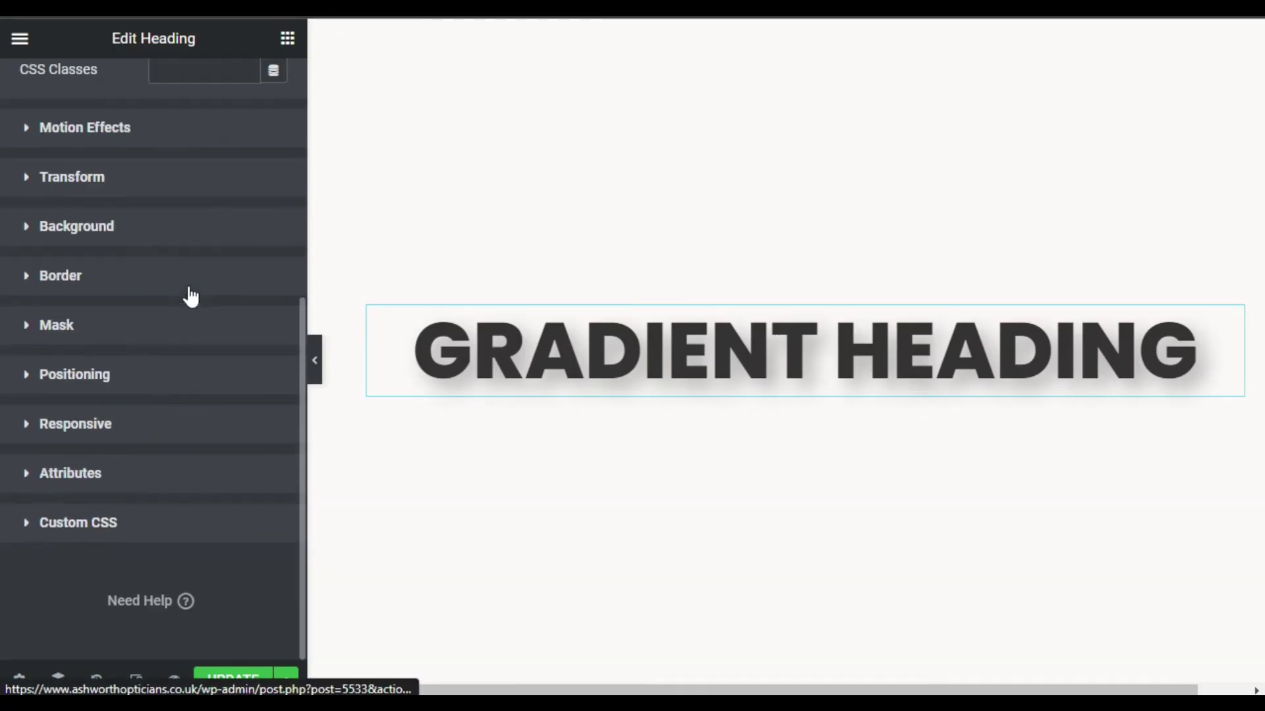
click(76, 527)
scroll(262, 530, down, 6)
click(108, 341)
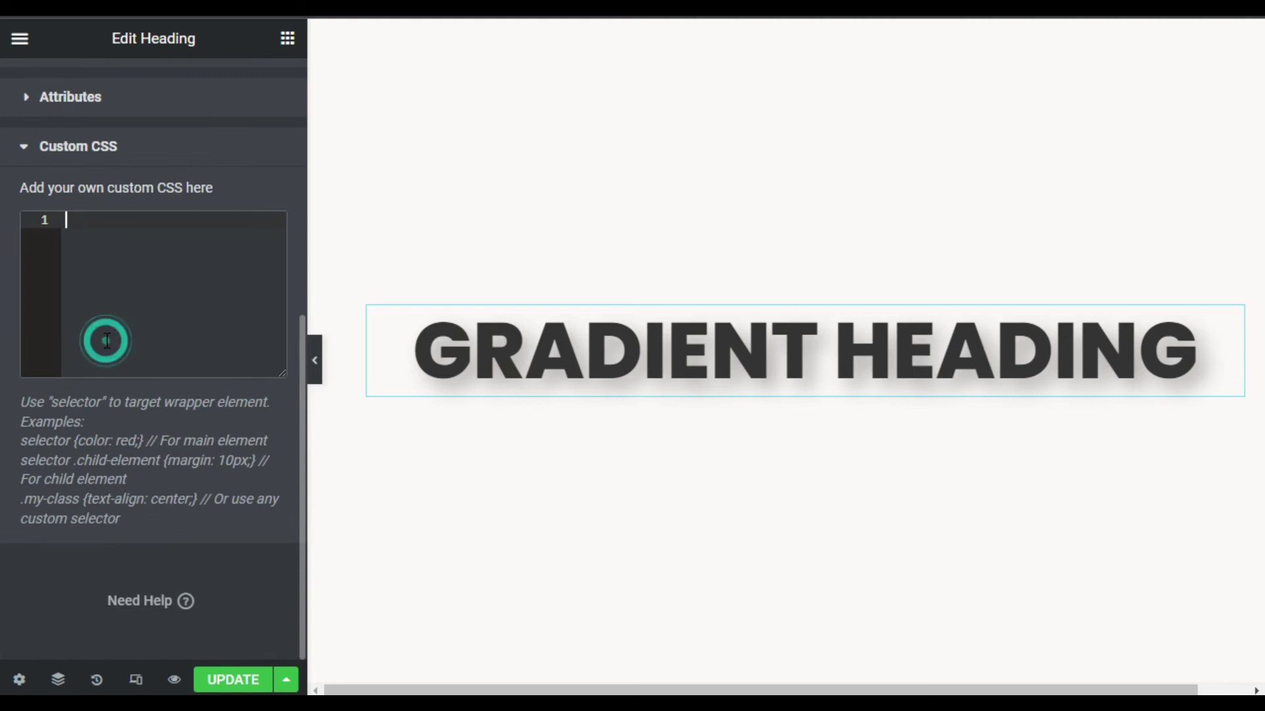
text(h2 {   background: -webkit-linear-gradient(180deg, #6F00FF, #00D7FF);   -webkit-background-clip: text;   -webkit-text-fill-color: transparent; })
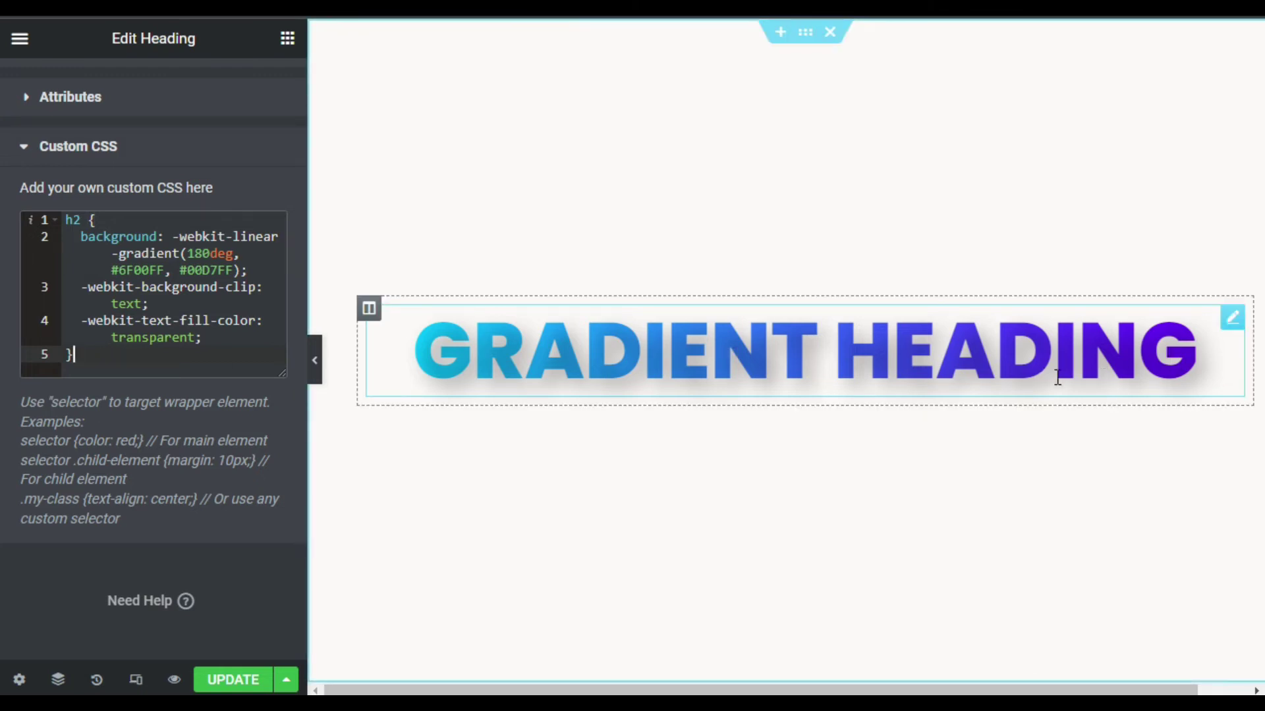
Edit the gradient angle value in the pasted custom CSS rule.
click(106, 270)
click(205, 270)
click(232, 270)
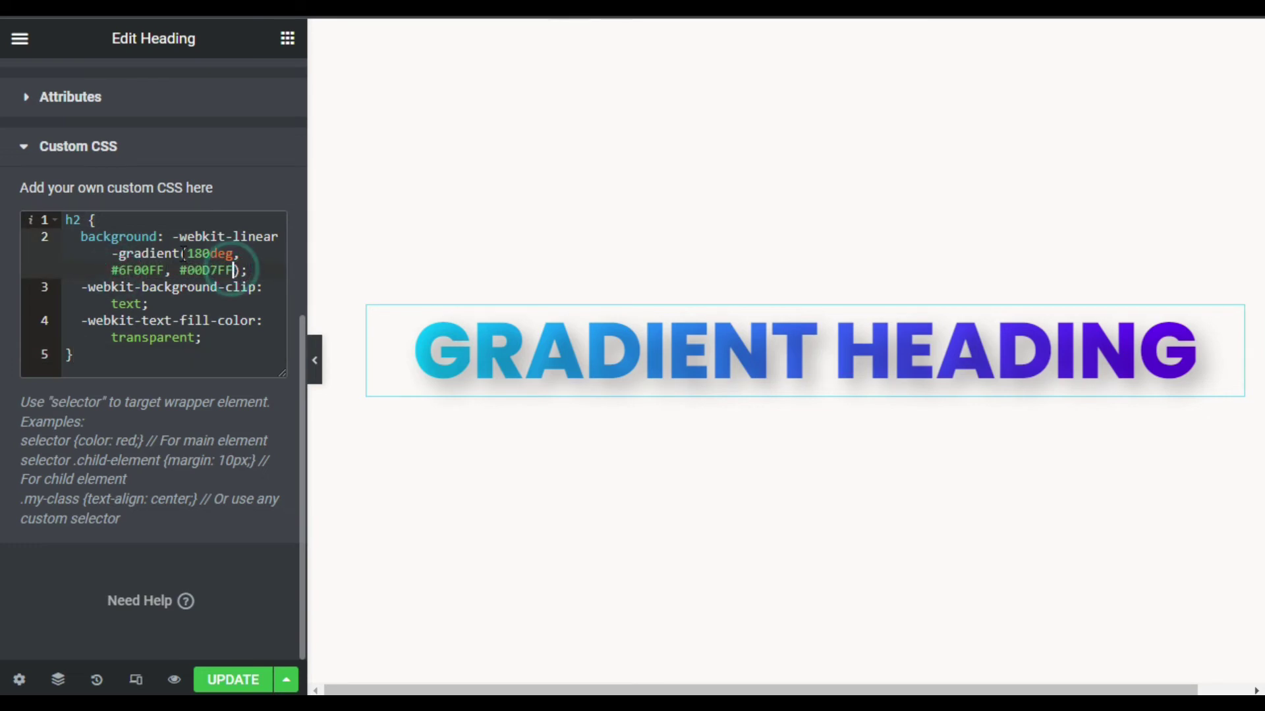
click(211, 254)
click(232, 253)
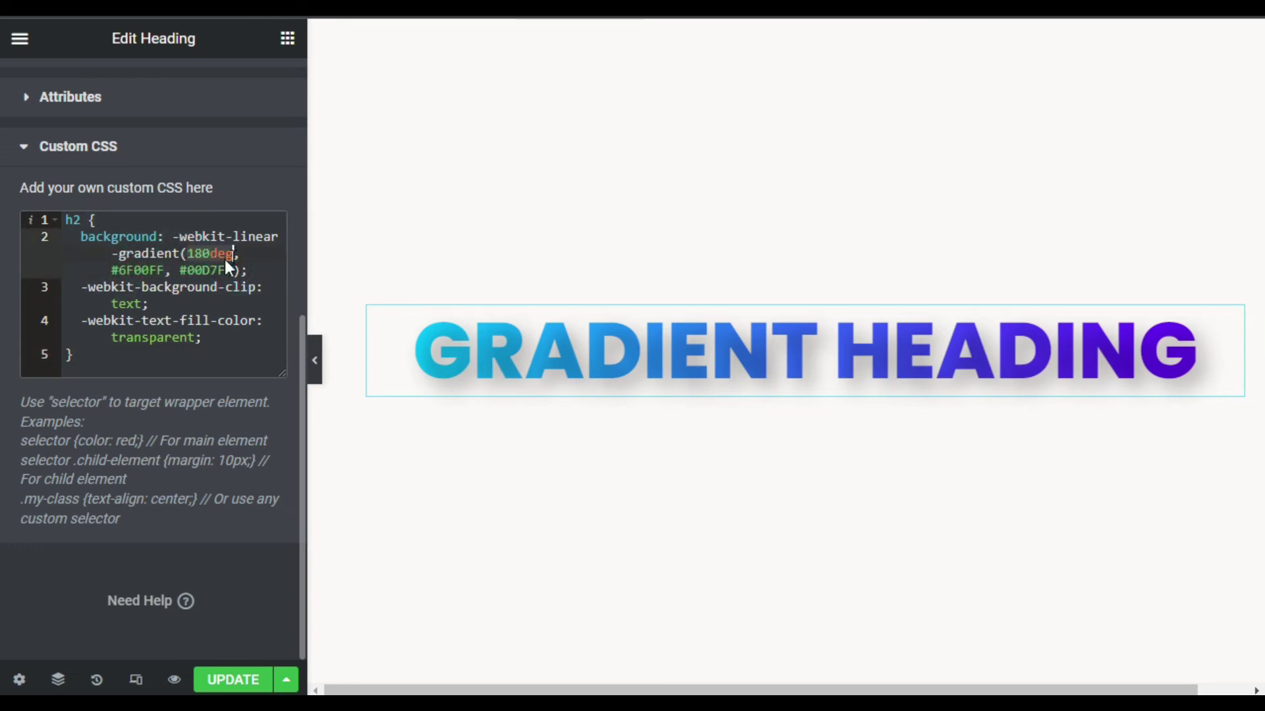
click(188, 254)
key(Delete)
key(Delete)
text(9)
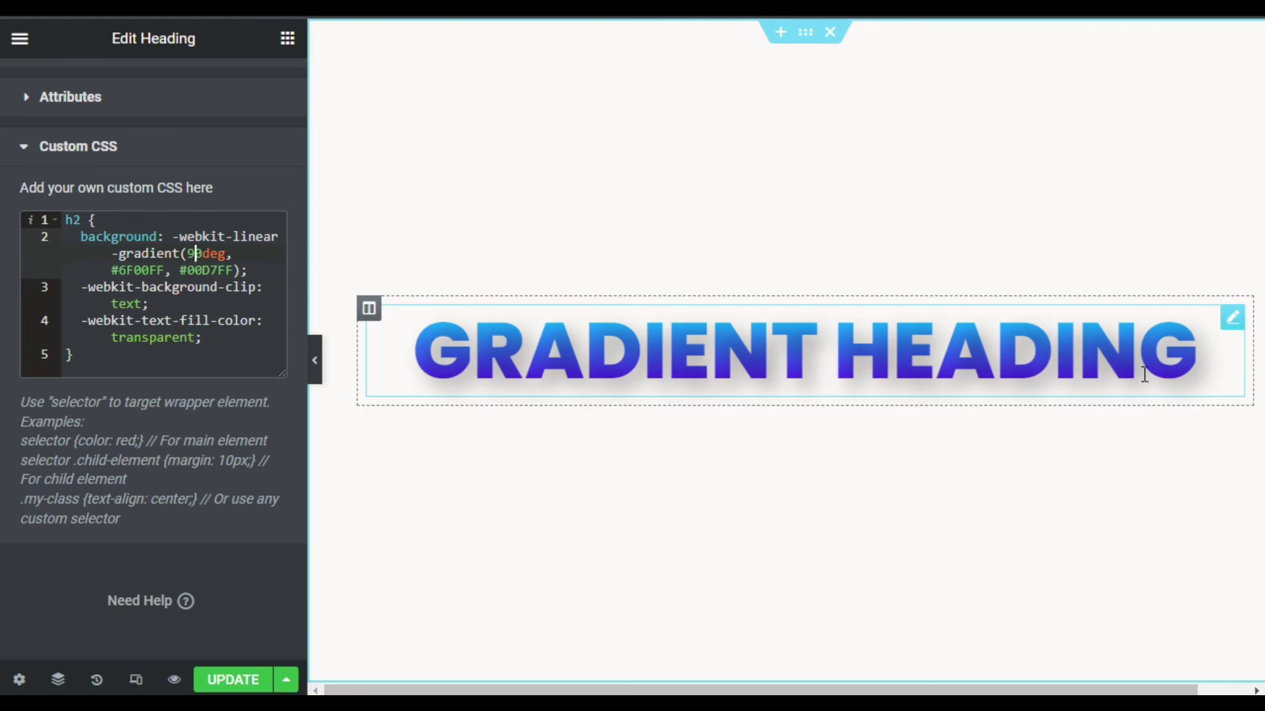
click(194, 253)
key(Delete)
text(3)
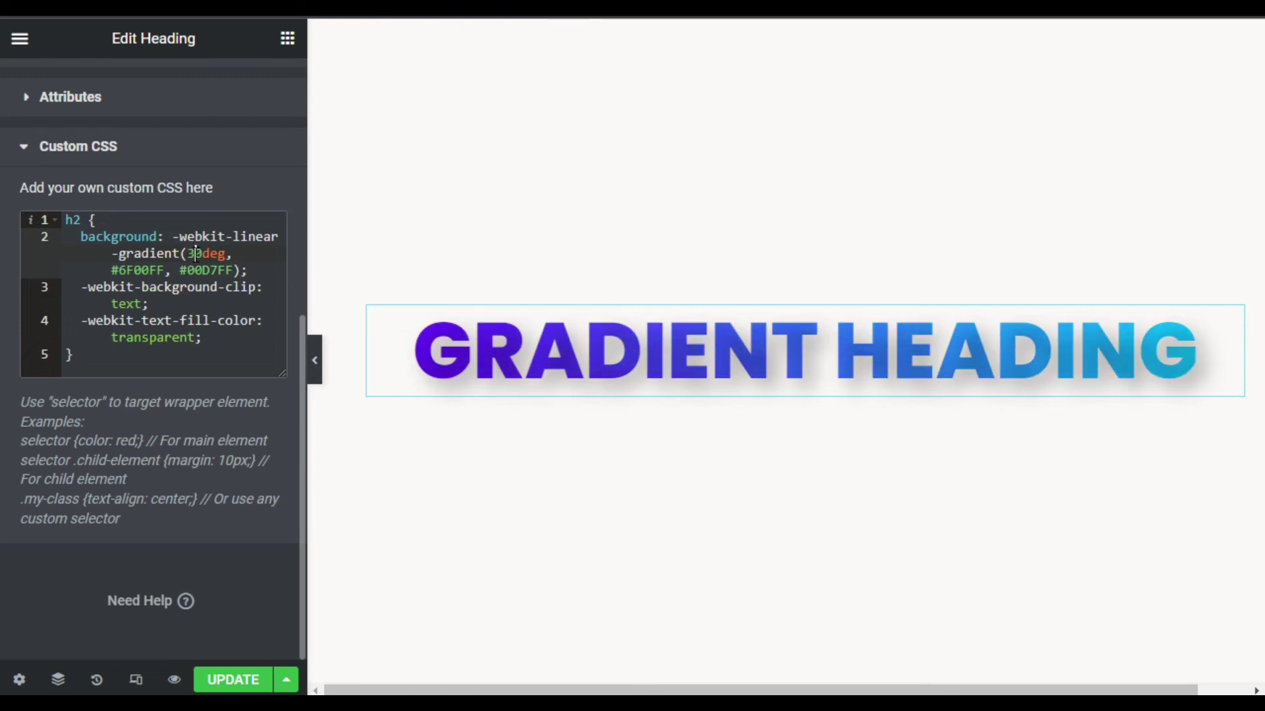
text(0)
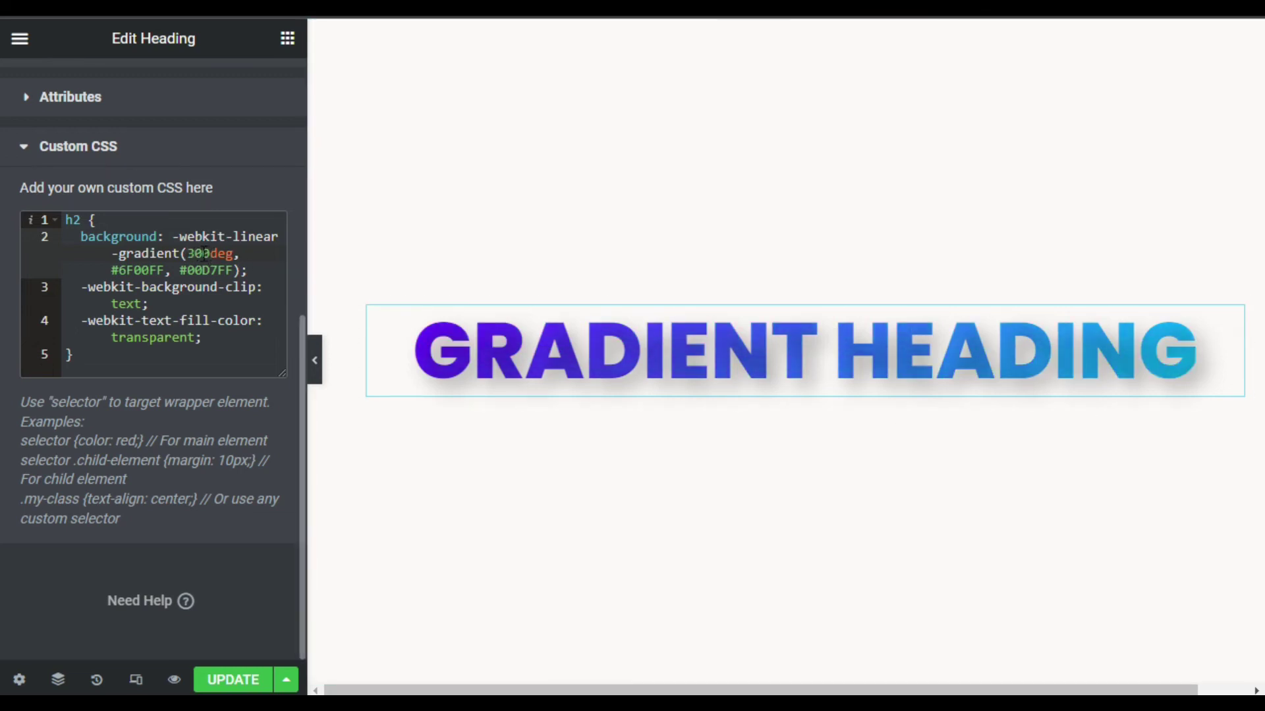
click(189, 256)
key(Delete)
key(Delete)
text(18)
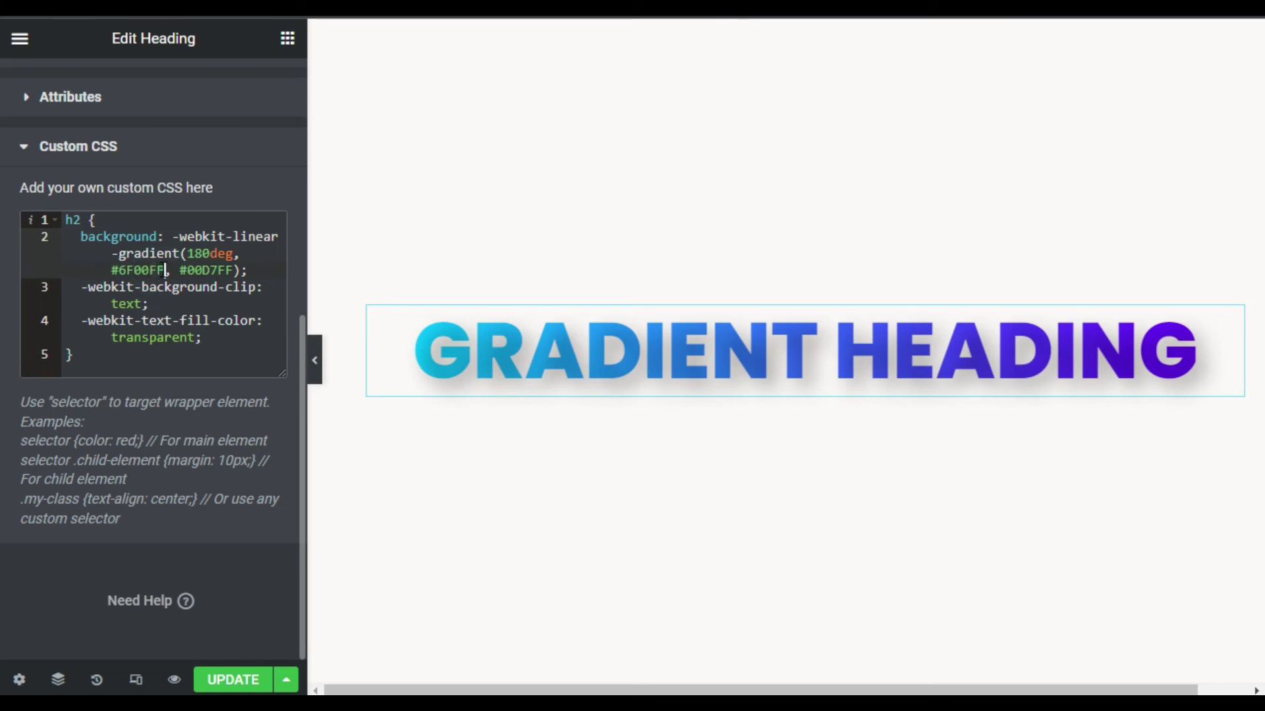
Replace the gradient colours #6F00FF and #00D7FF with red and blue in the CSS.
click(127, 270)
click(112, 270)
text(red)
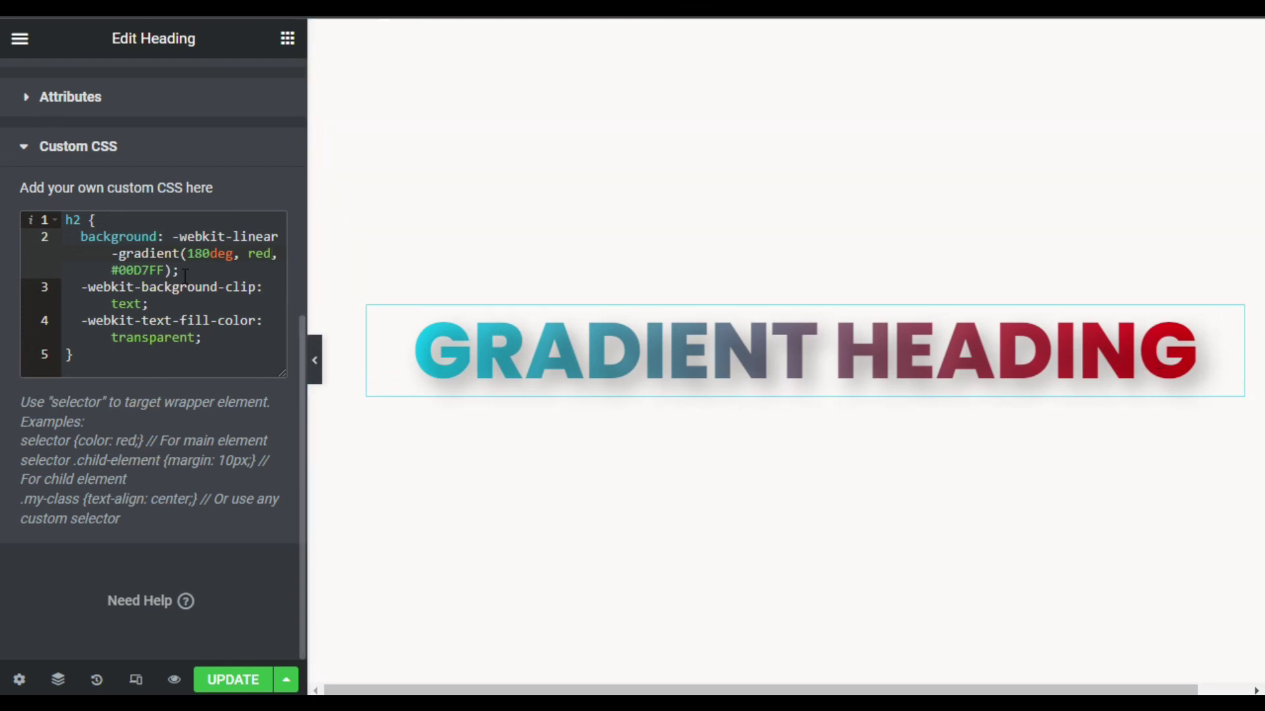
drag(164, 270, 120, 272)
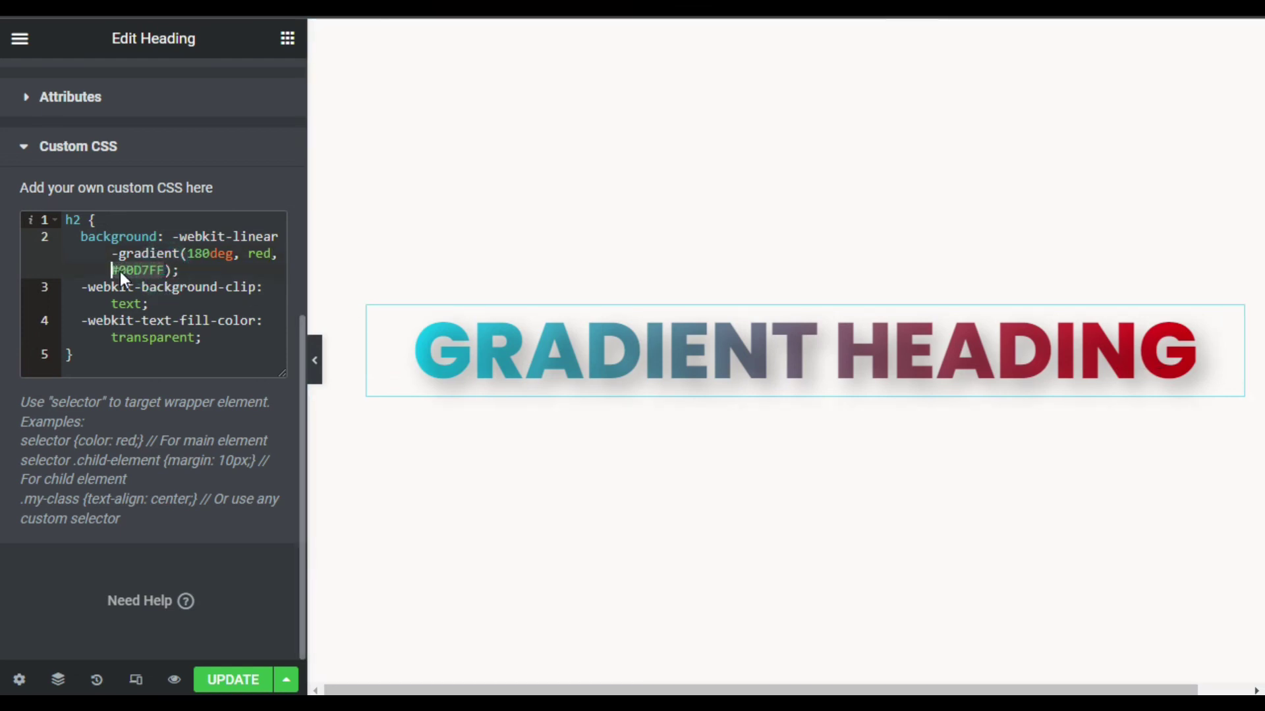
text(blue)
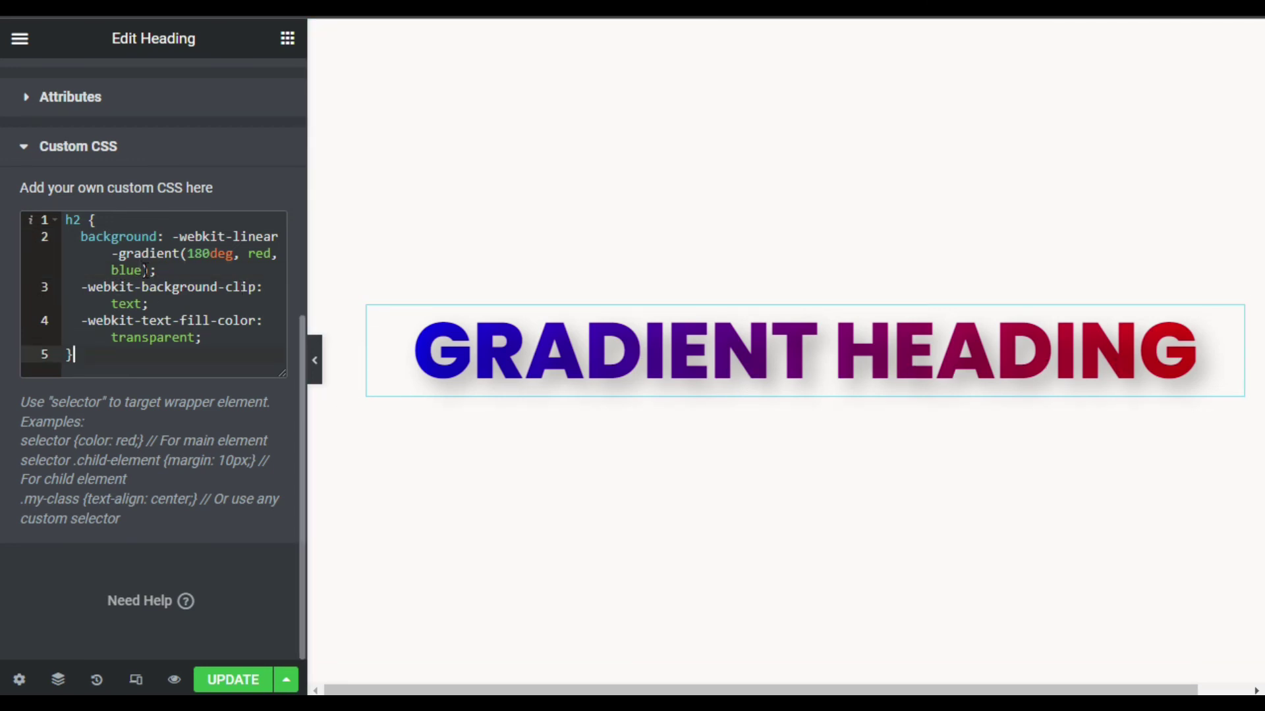
click(110, 270)
Save the page with the UPDATE button.
key(End)
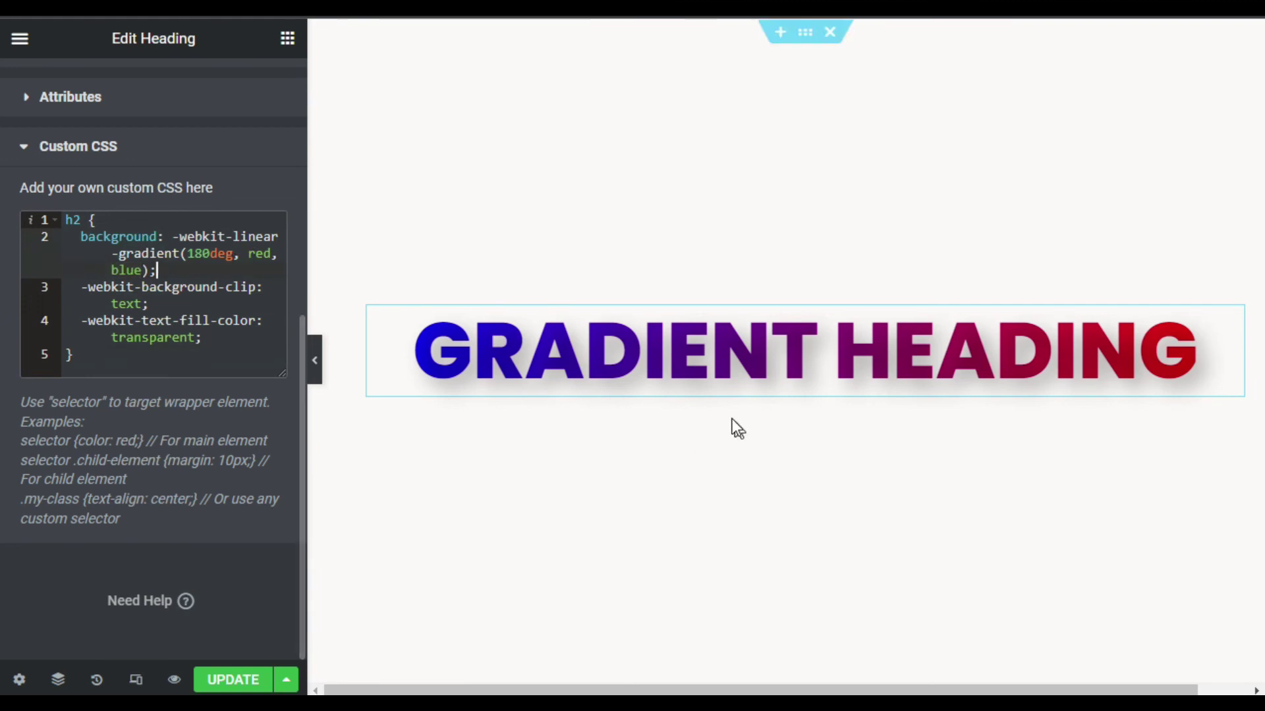
click(234, 685)
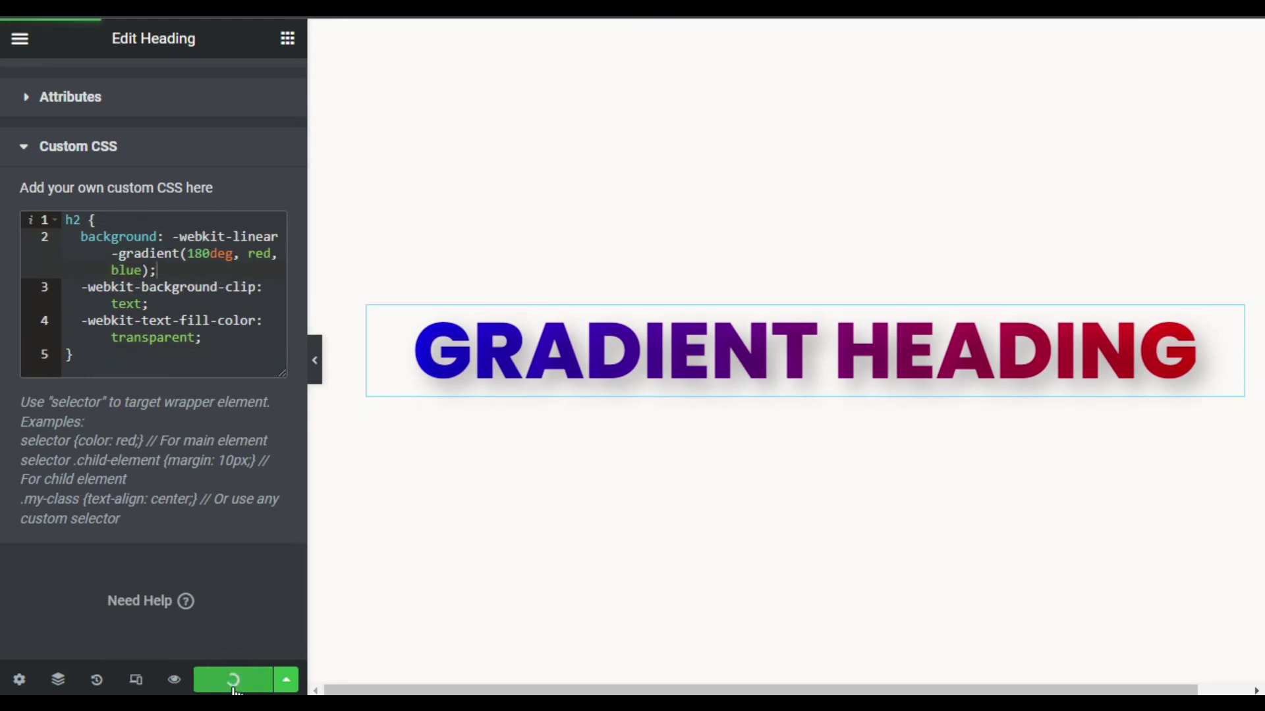